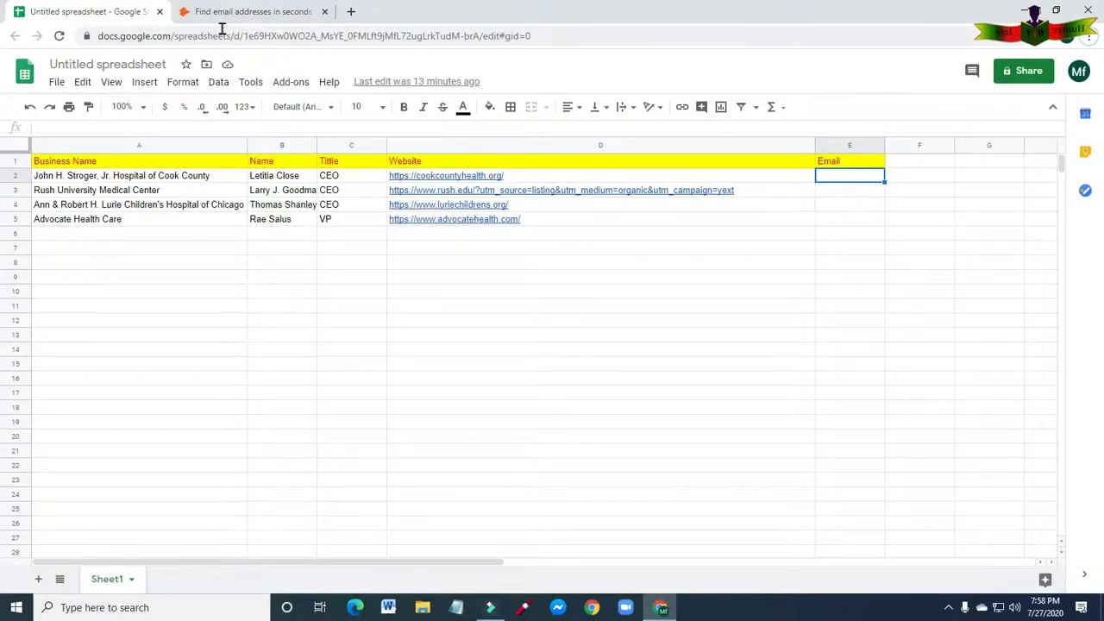
# Switch from the spreadsheet to the Hunter website.
pyautogui.click(234, 16)
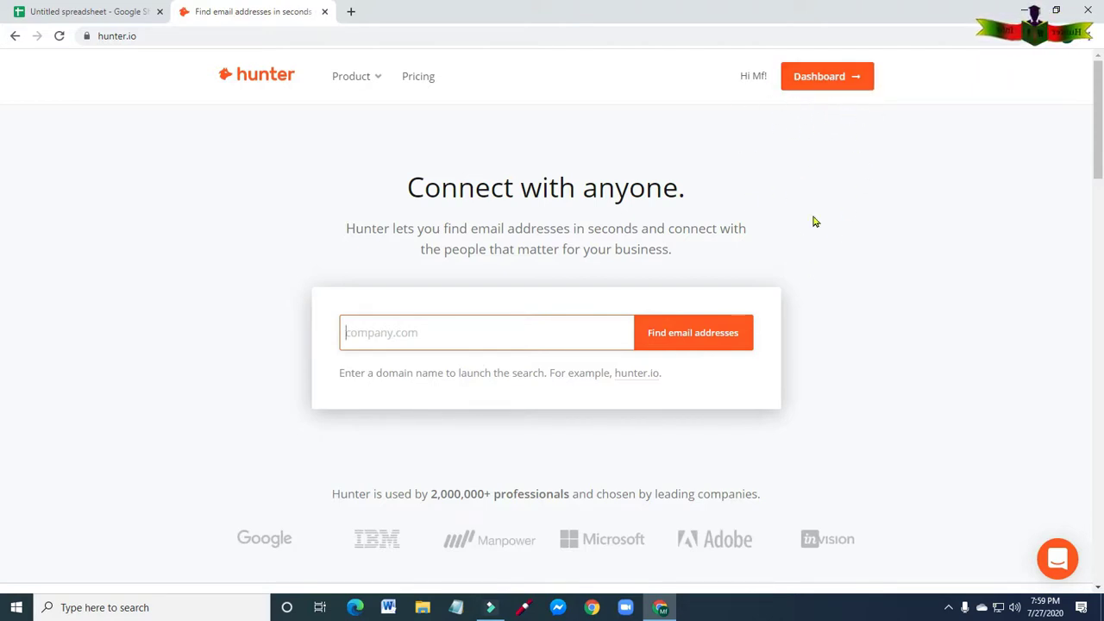
pyautogui.click(947, 608)
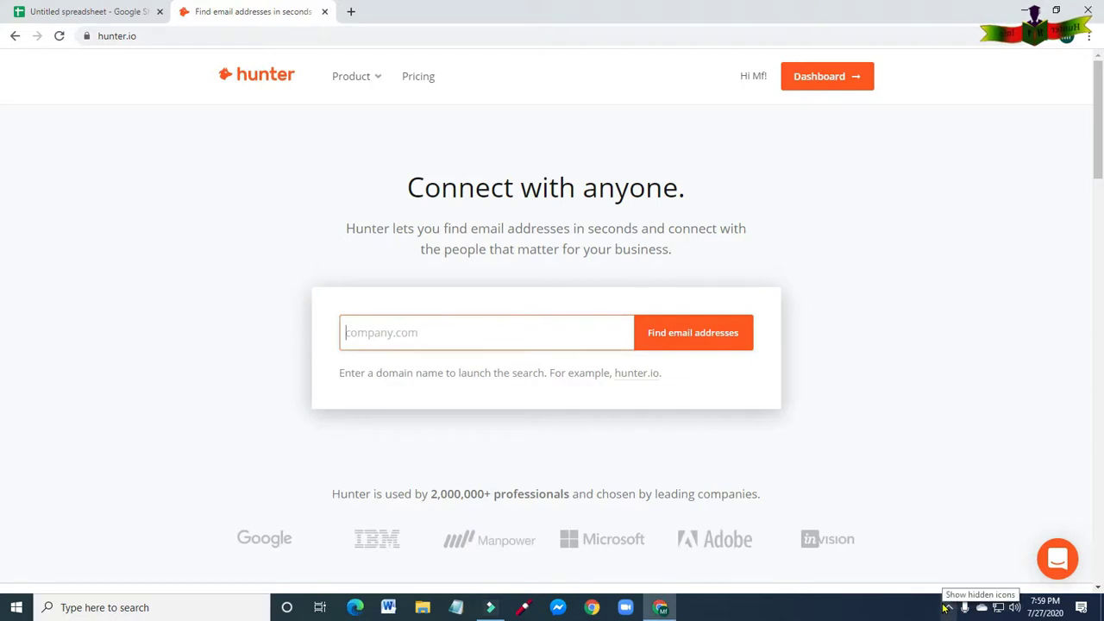
pyautogui.click(947, 609)
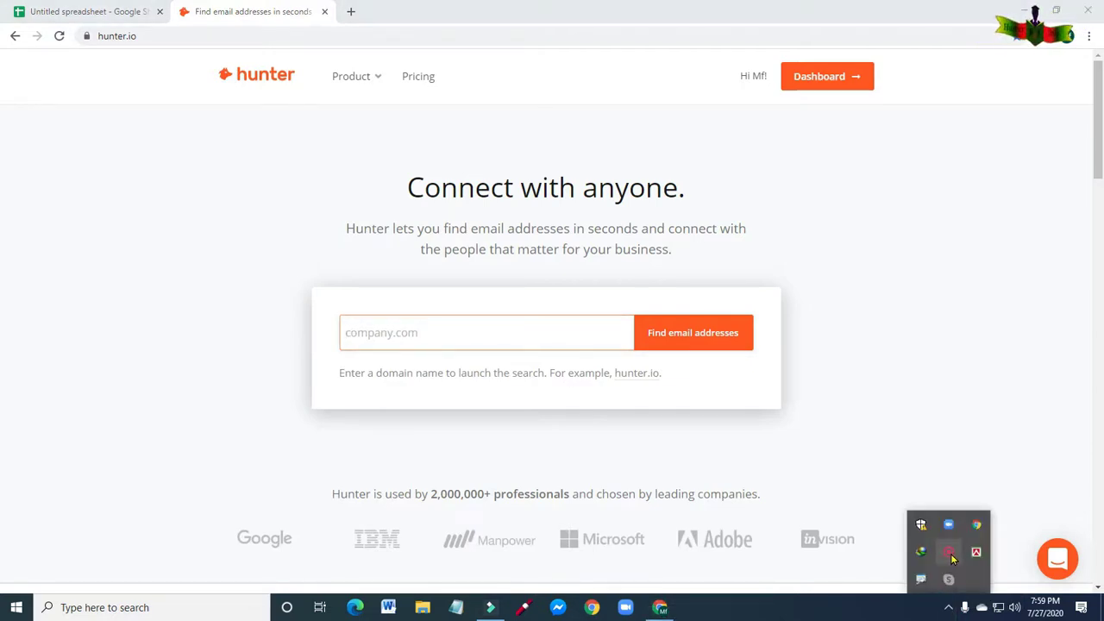
pyautogui.rightClick(950, 554)
pyautogui.click(956, 560)
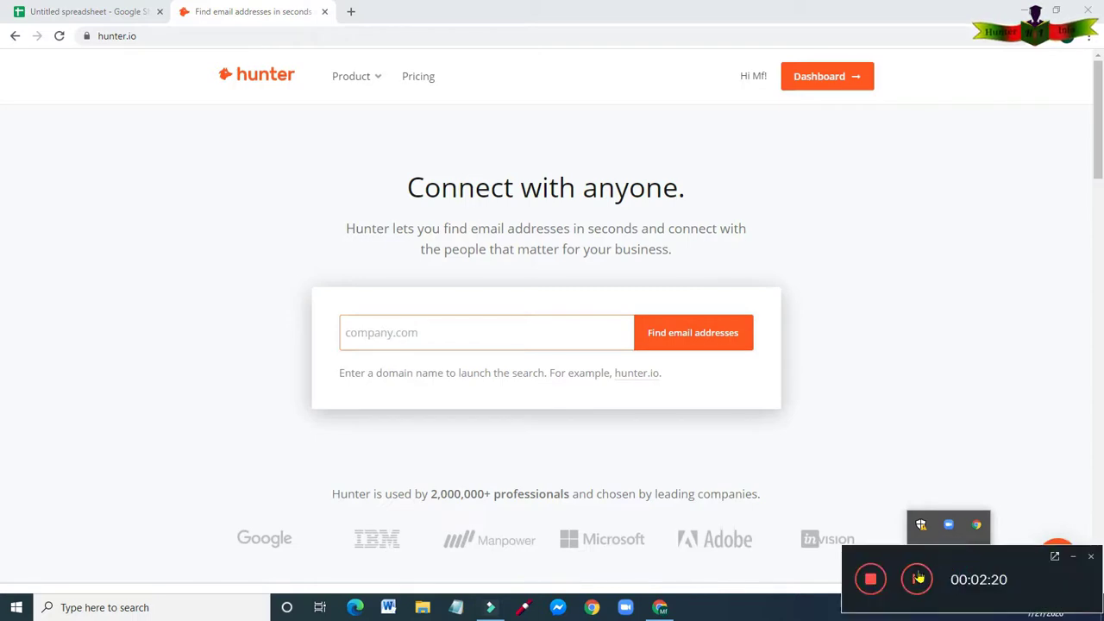
pyautogui.click(917, 578)
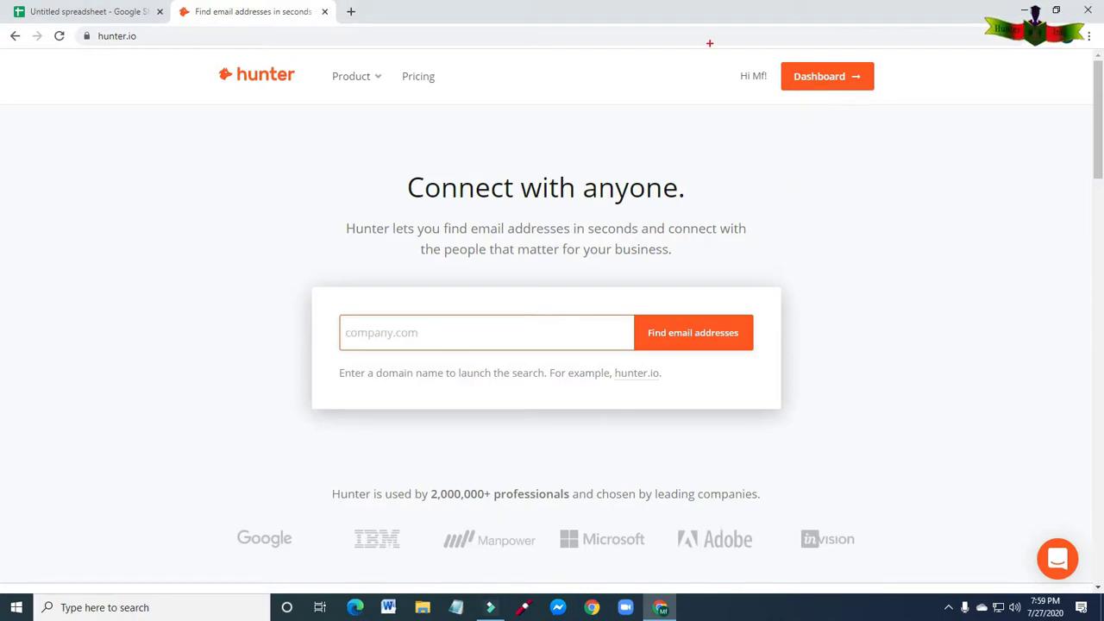
# Open the Hunter dashboard from the home page.
pyautogui.moveTo(709, 42); pyautogui.dragTo(909, 116)
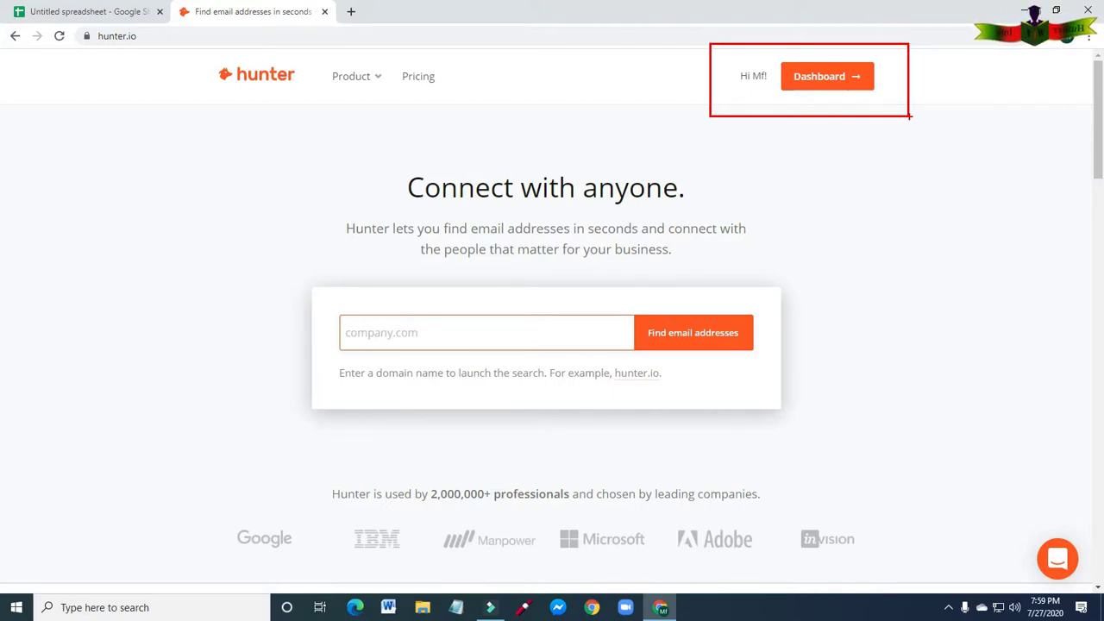
pyautogui.click(835, 77)
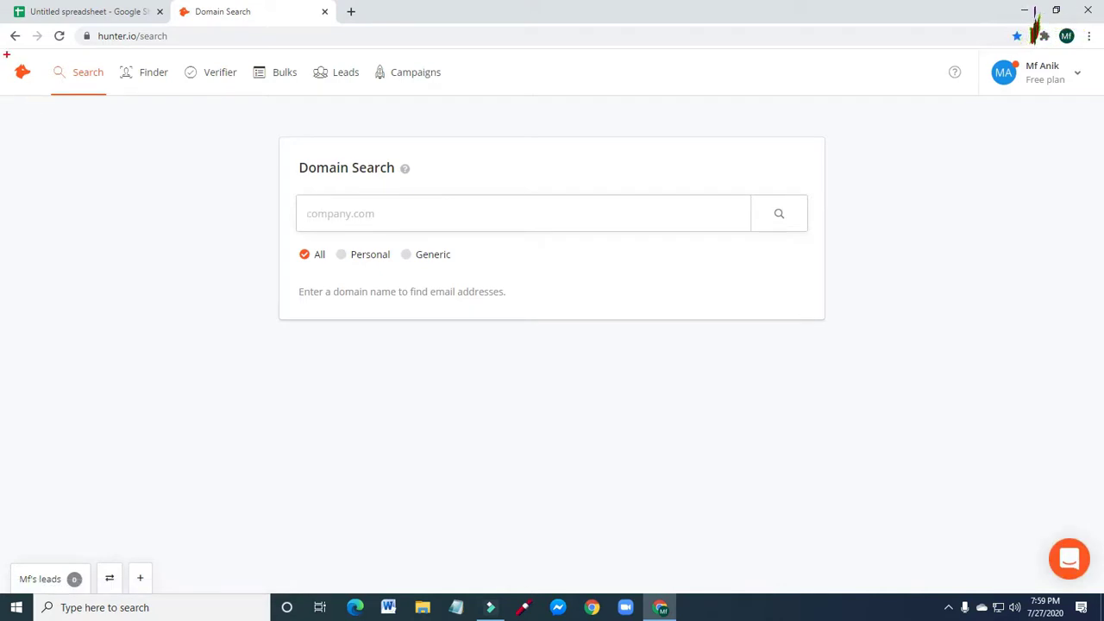
pyautogui.moveTo(5, 54)
pyautogui.mouseDown()
pyautogui.moveTo(97, 107)
pyautogui.moveTo(478, 112)
pyautogui.mouseUp()
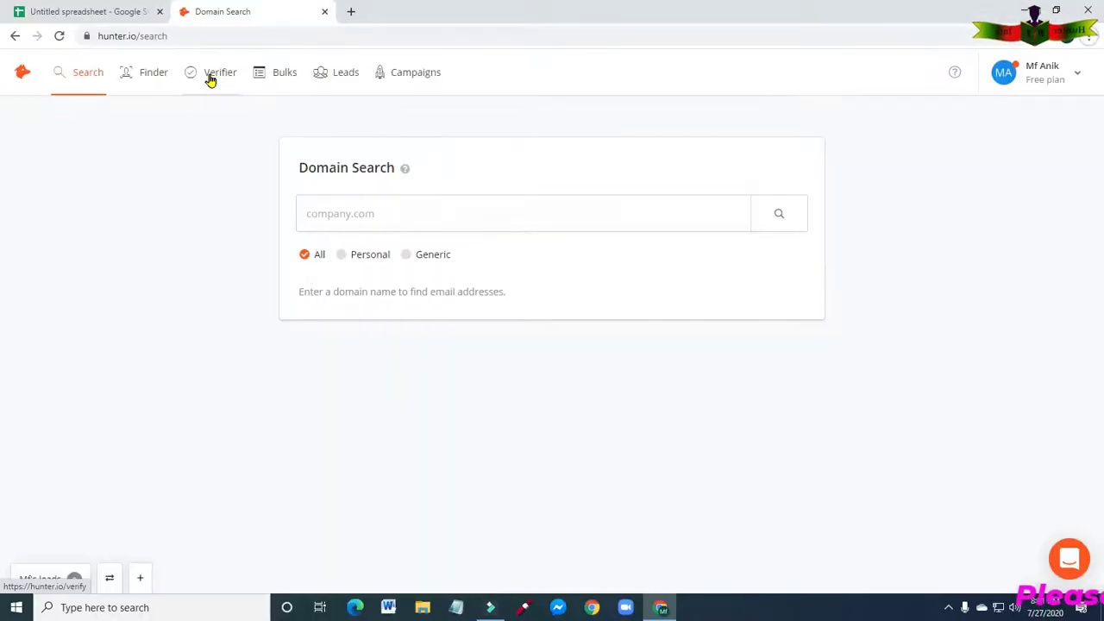
# Copy the website address in D2 of the spreadsheet and open it in a new browser tab.
pyautogui.click(102, 12)
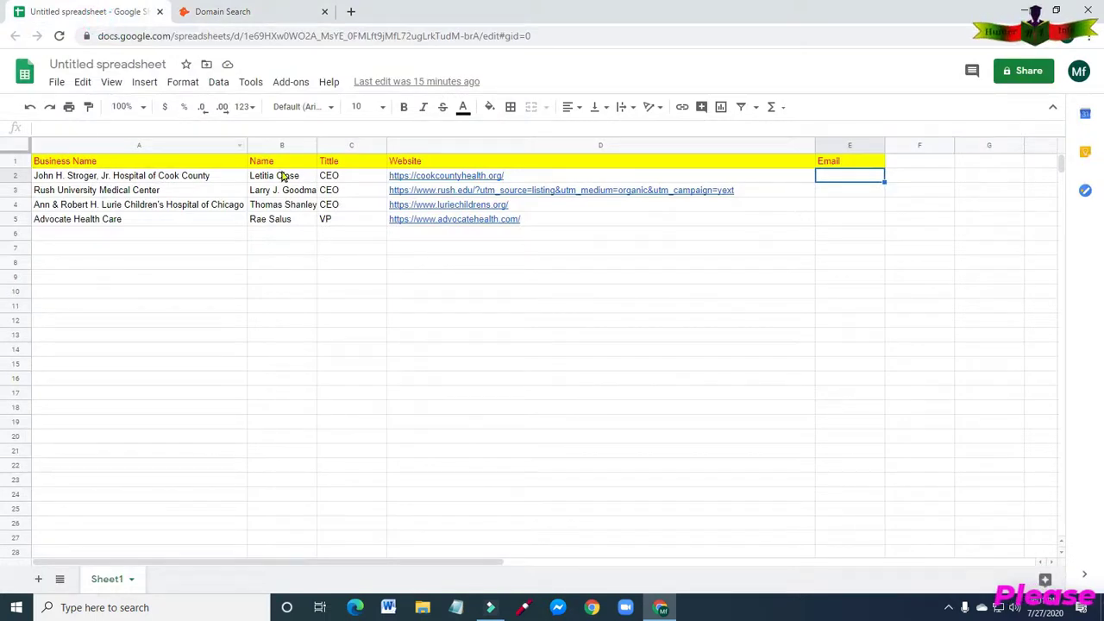
pyautogui.click(428, 179)
pyautogui.rightClick(427, 178)
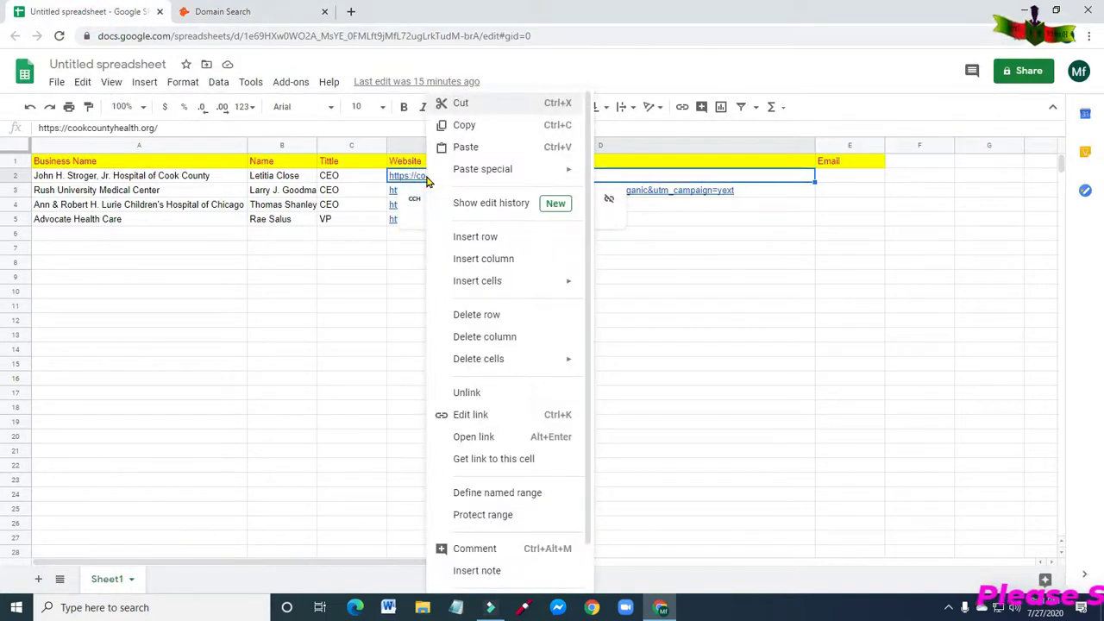
pyautogui.click(457, 125)
pyautogui.click(350, 12)
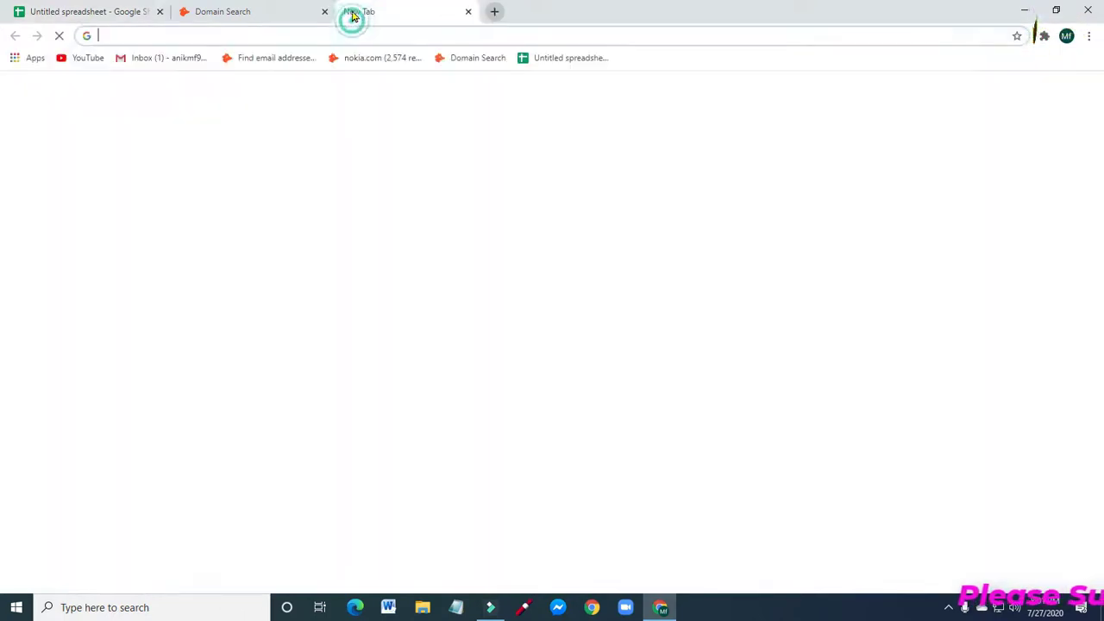
pyautogui.rightClick(214, 35)
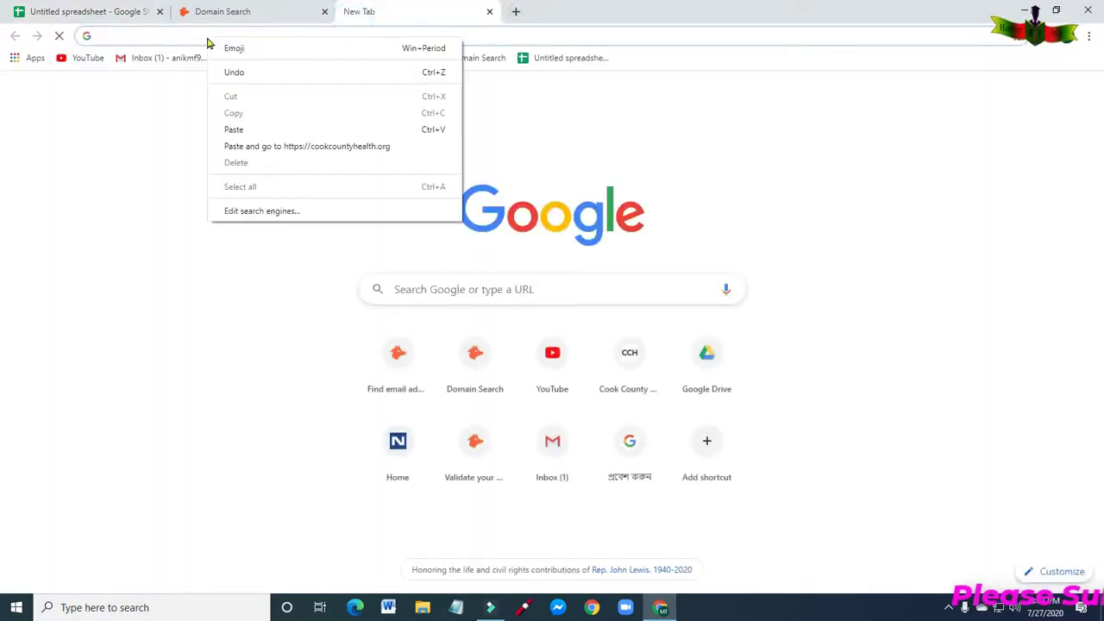
pyautogui.click(233, 130)
pyautogui.press('Return')
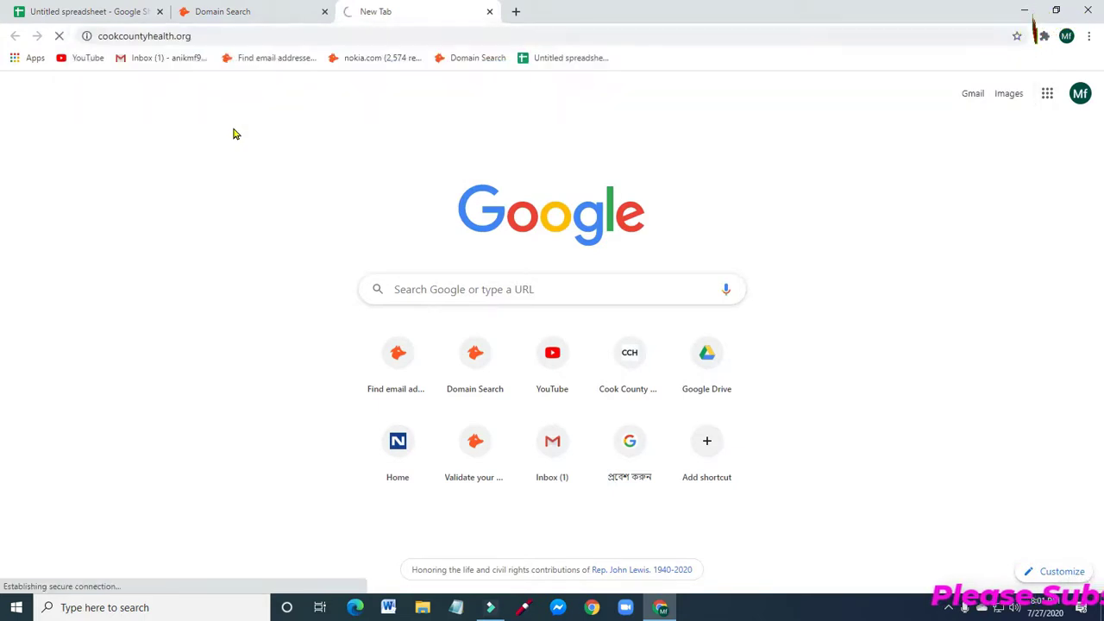
# Return to the spreadsheet and copy the first contact's name from B2.
pyautogui.click(100, 12)
pyautogui.click(276, 179)
pyautogui.rightClick(278, 178)
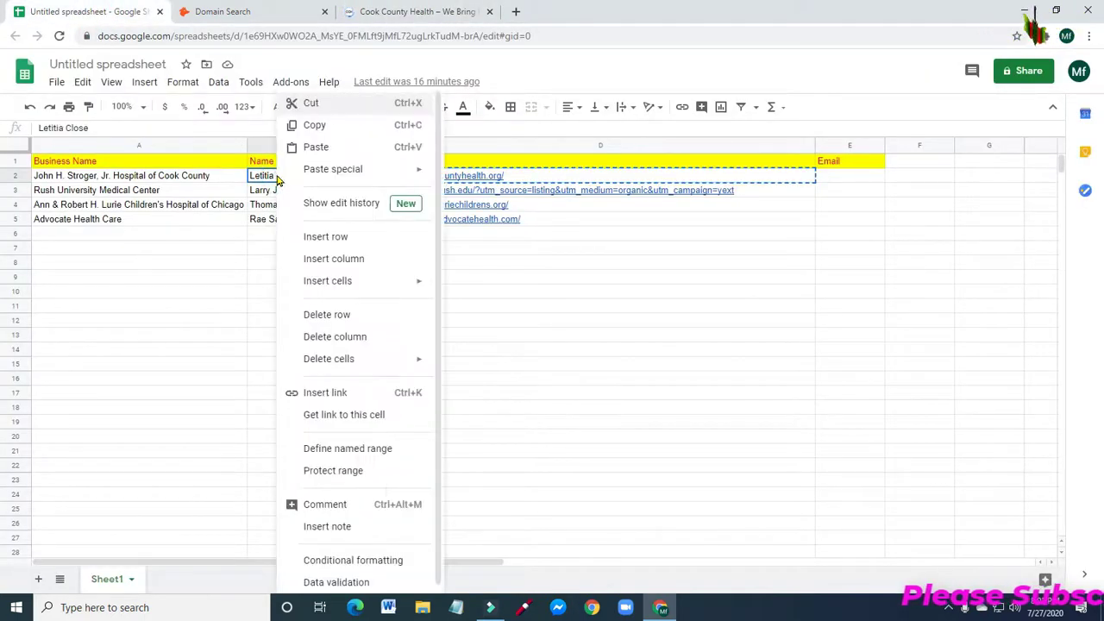
pyautogui.click(310, 124)
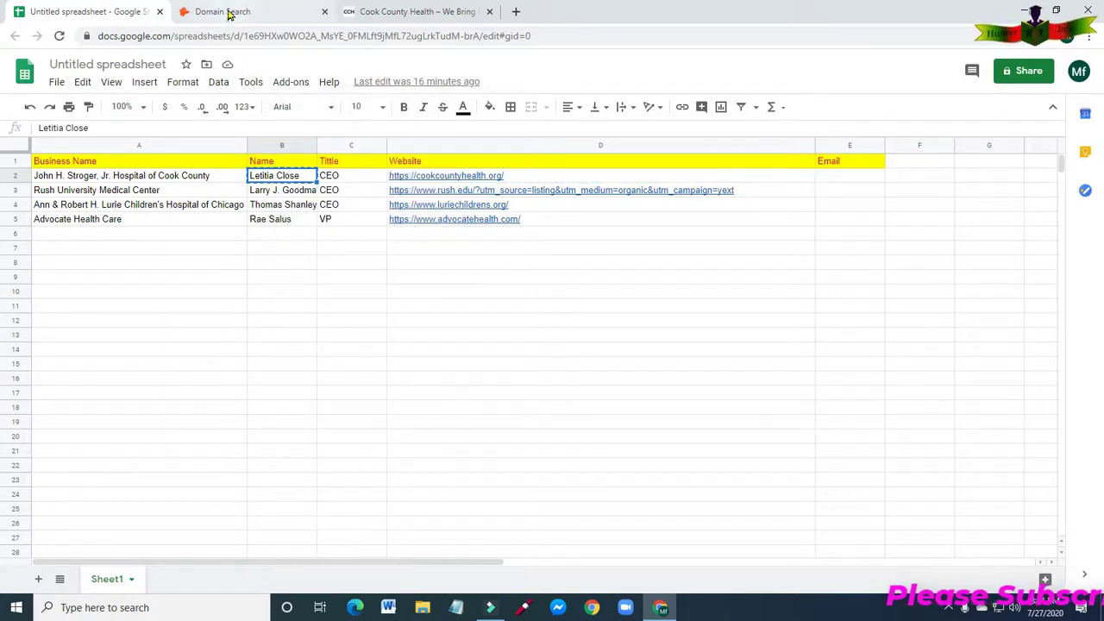
# Open Hunter's Email Finder and paste the copied contact's full name into the name field.
pyautogui.click(229, 15)
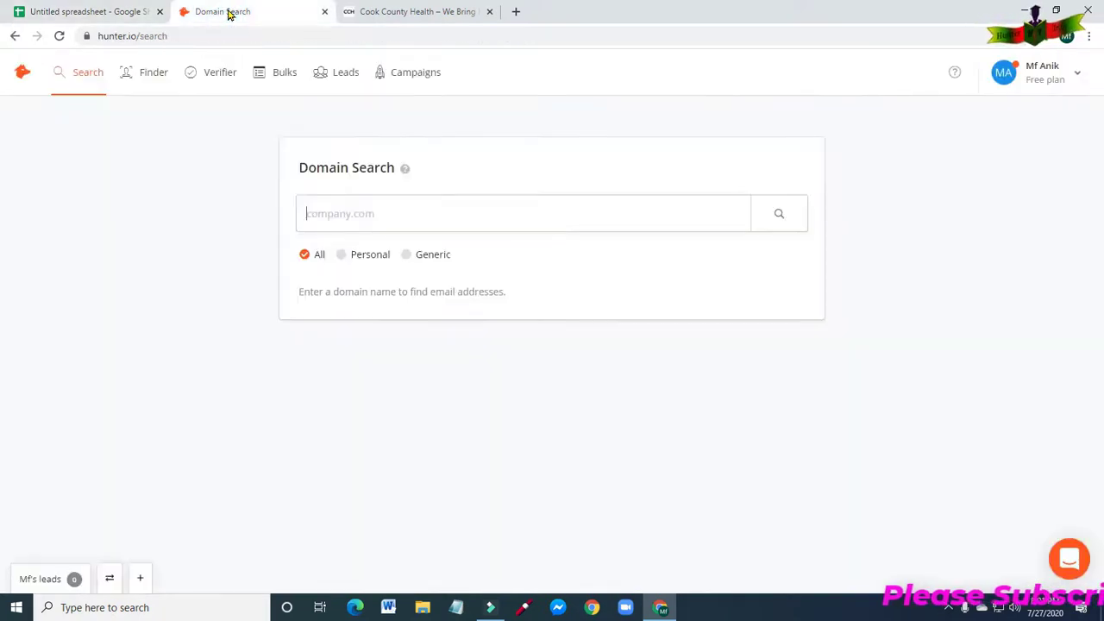
pyautogui.click(332, 215)
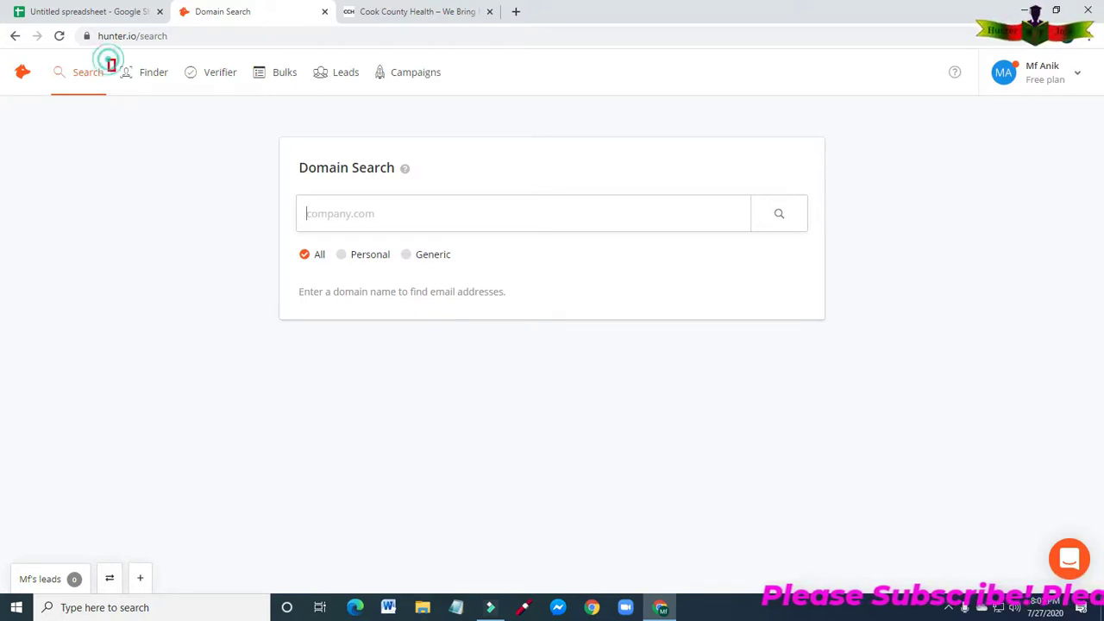
pyautogui.moveTo(108, 58); pyautogui.dragTo(180, 92)
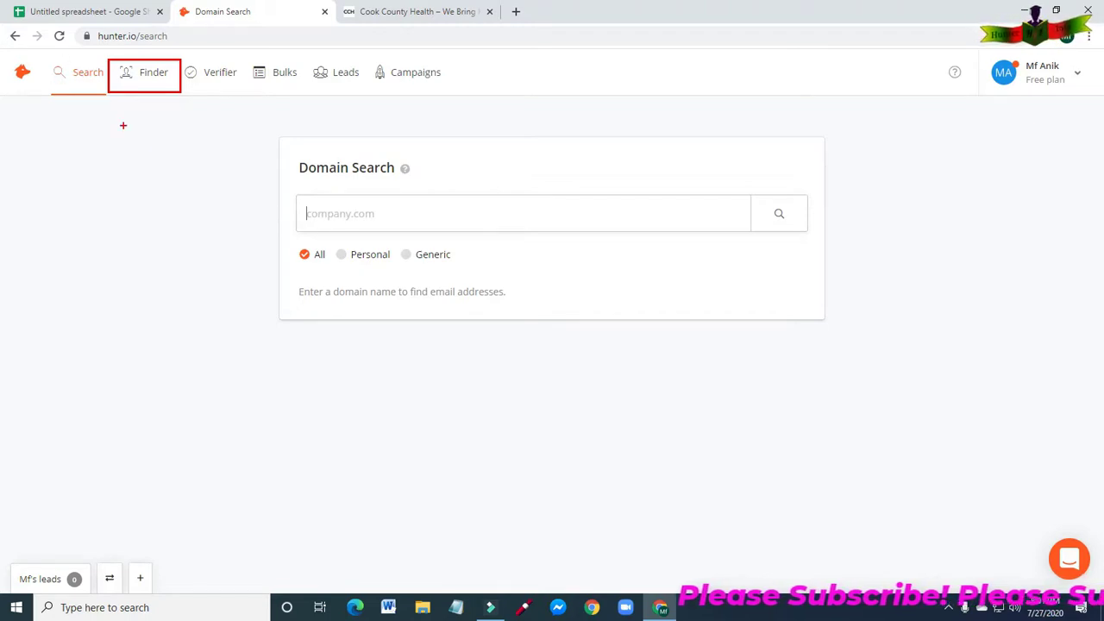
pyautogui.click(143, 78)
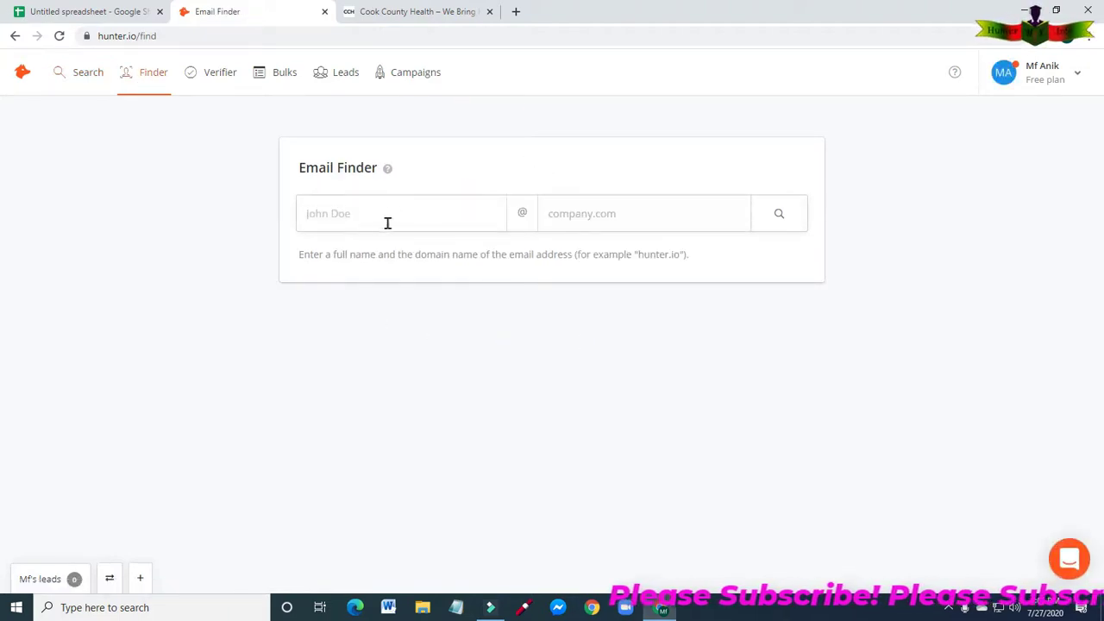
pyautogui.click(357, 218)
pyautogui.rightClick(357, 218)
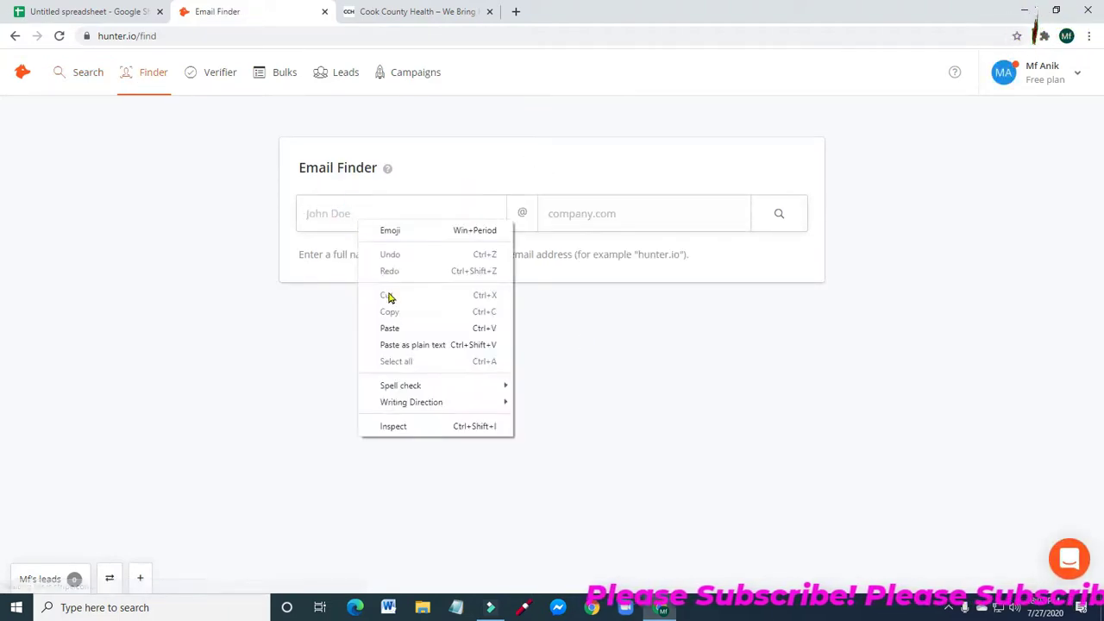
pyautogui.click(391, 326)
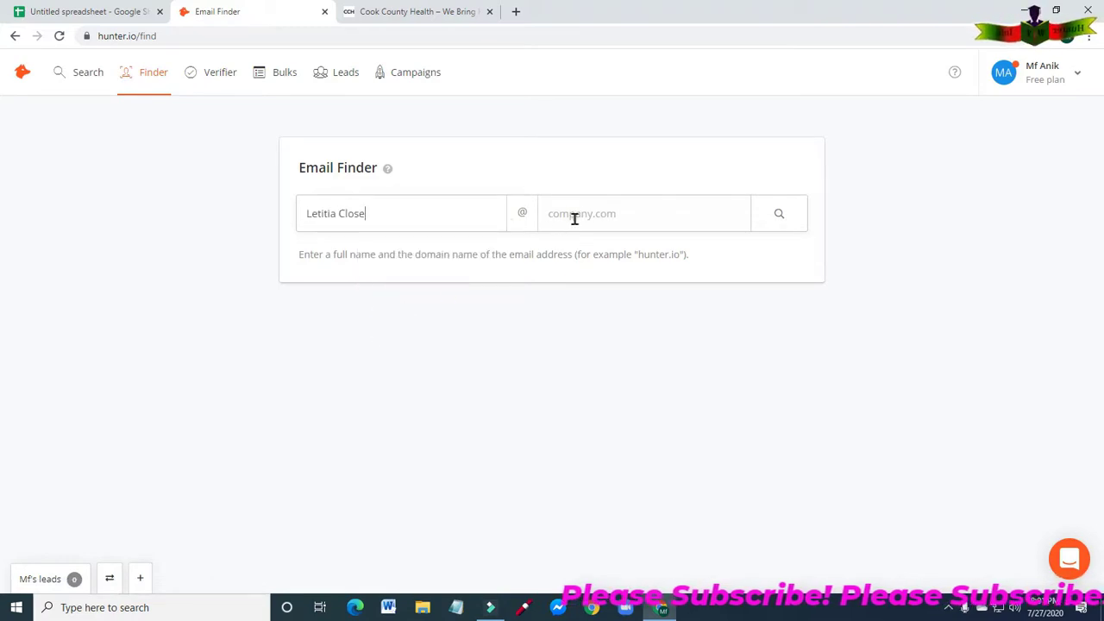
# Copy only the domain cookcountyhealth.org from the address of the Cook County Health site.
pyautogui.click(414, 19)
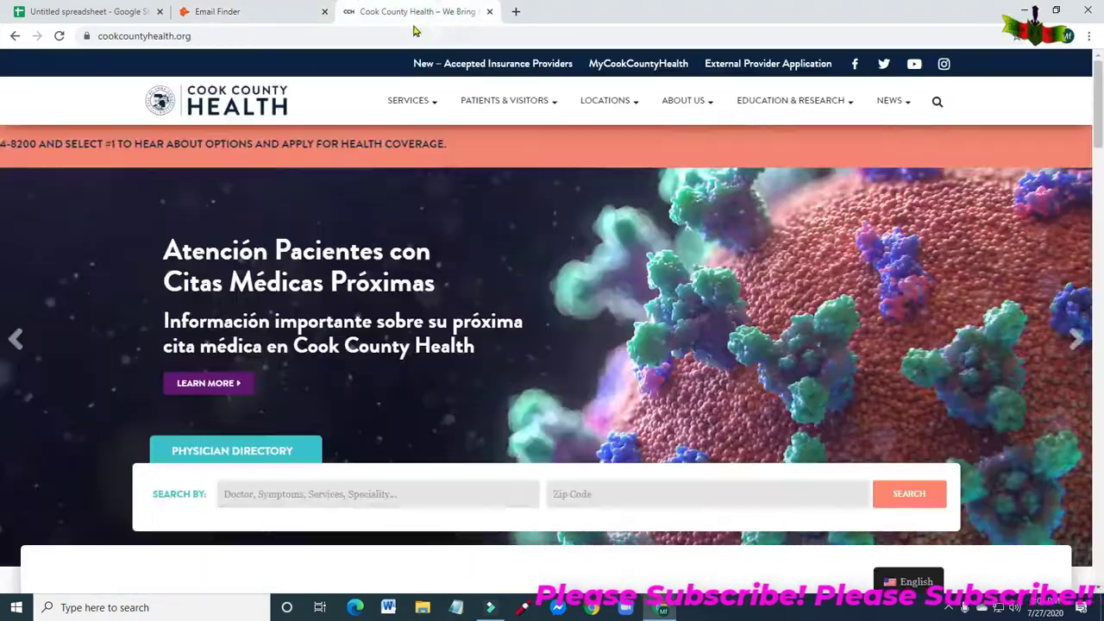
pyautogui.click(276, 41)
pyautogui.moveTo(256, 40); pyautogui.dragTo(130, 38)
pyautogui.rightClick(142, 41)
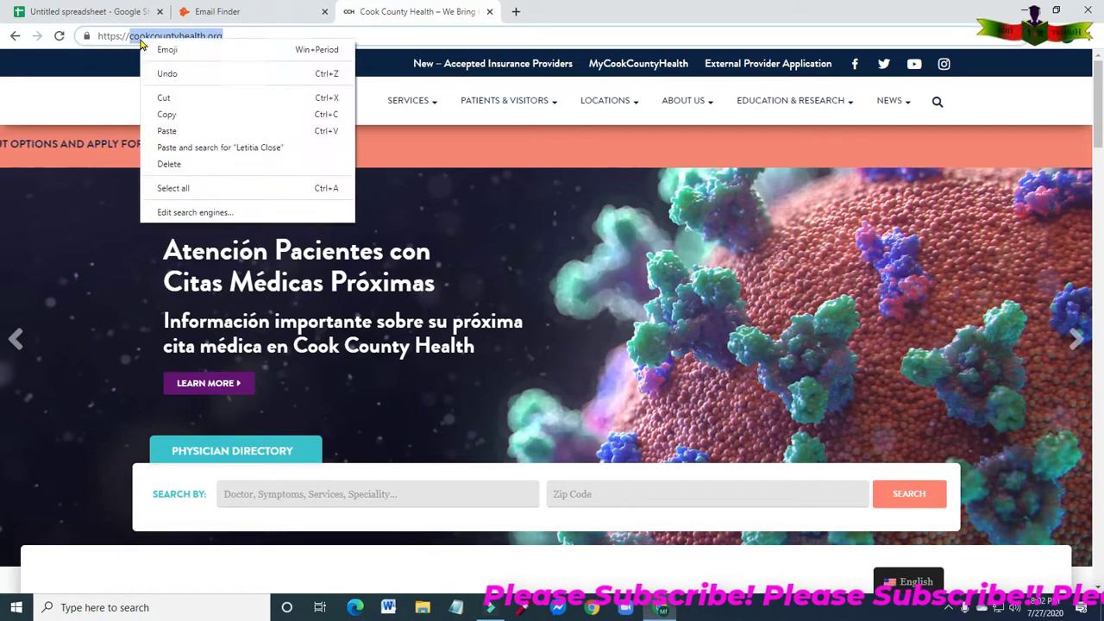
pyautogui.click(174, 115)
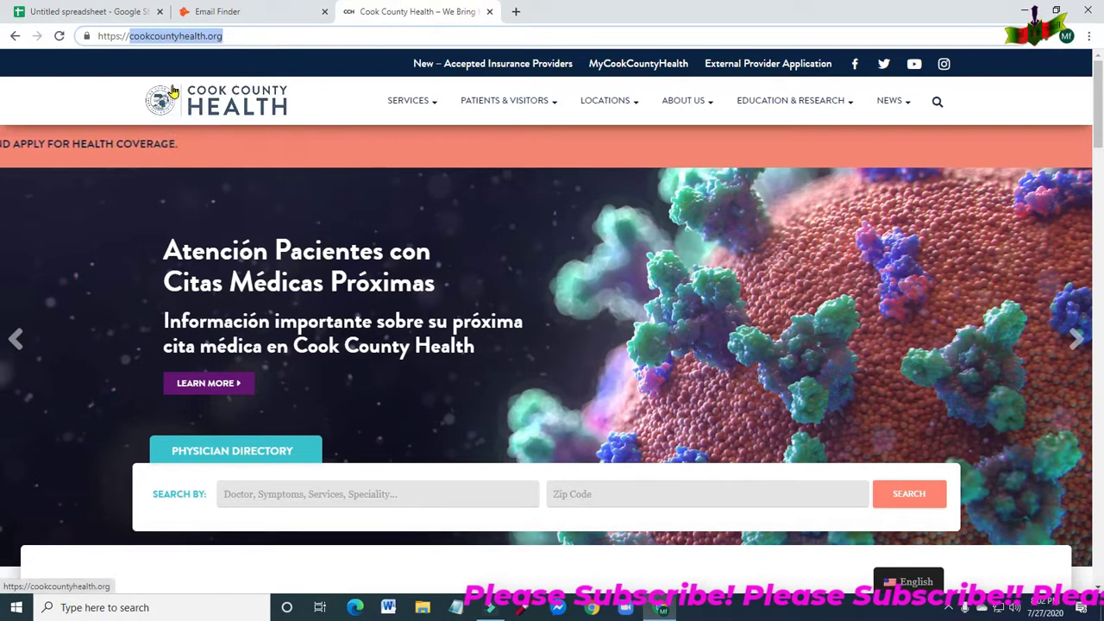
# Enter cookcountyhealth.org as the company domain in Email Finder and run the search.
pyautogui.click(220, 11)
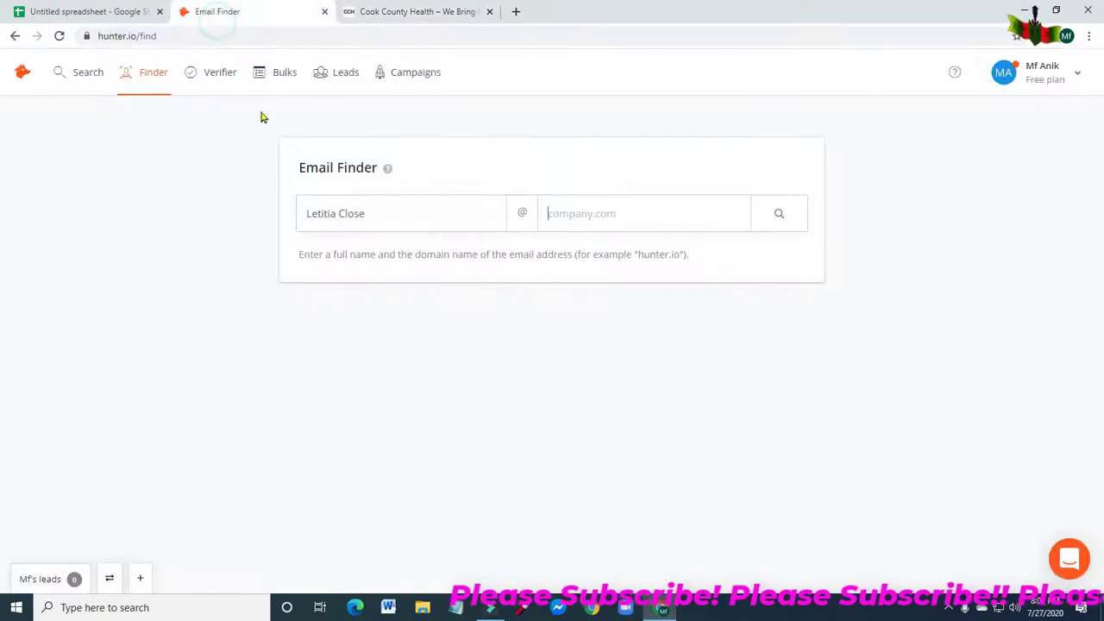
pyautogui.rightClick(582, 217)
pyautogui.click(616, 325)
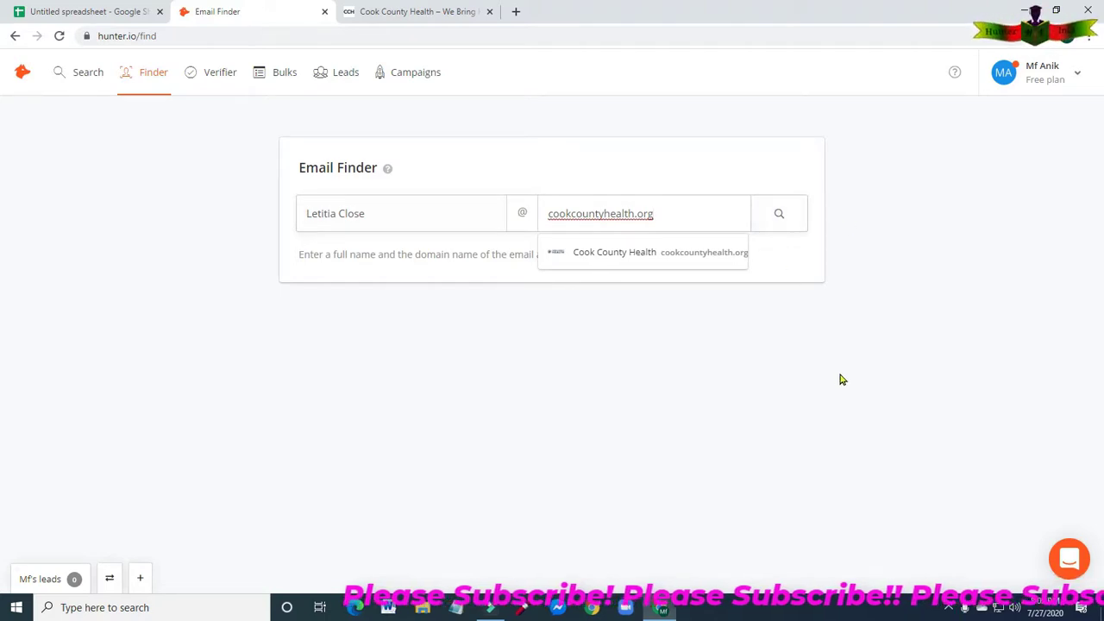
pyautogui.press('Return')
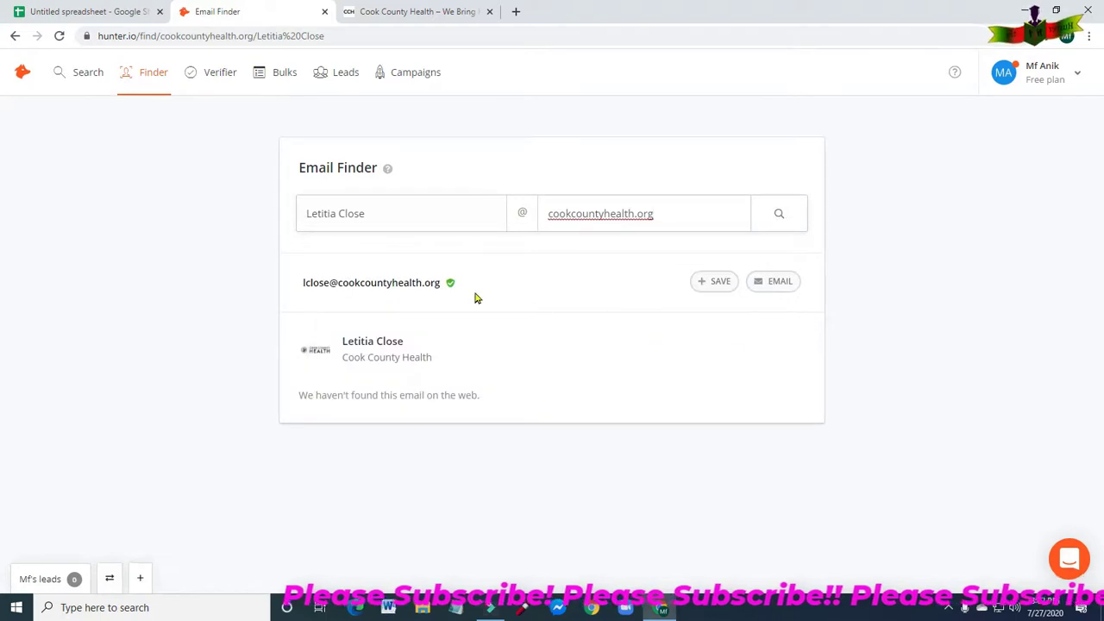
# Copy the contact's email address from the Email Finder result and paste it into E2 of the spreadsheet.
pyautogui.moveTo(440, 283); pyautogui.dragTo(311, 293)
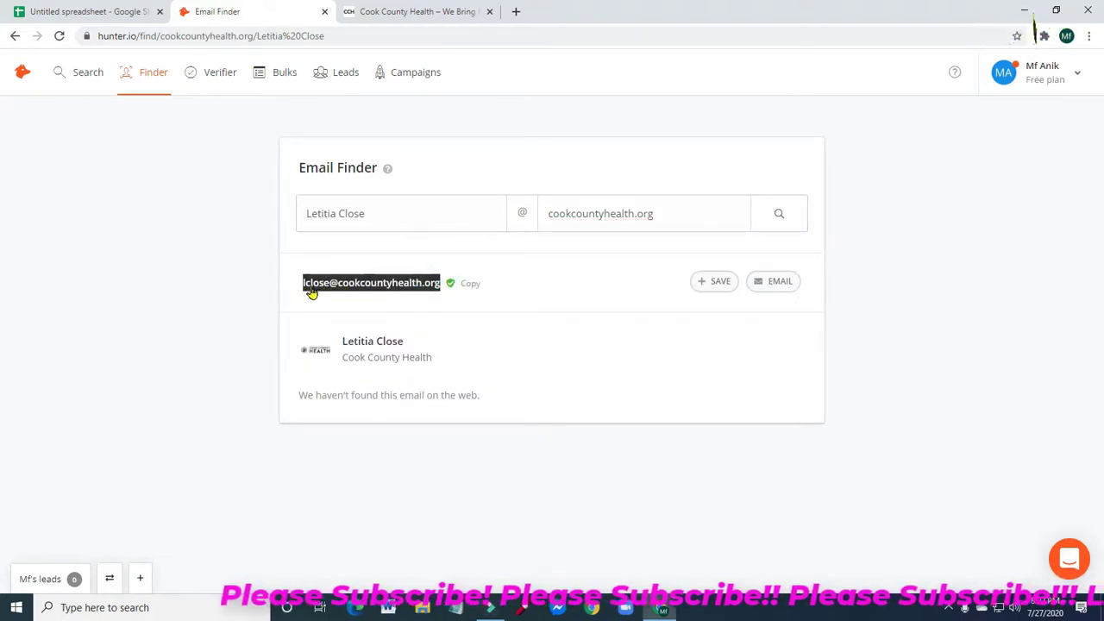
pyautogui.rightClick(356, 288)
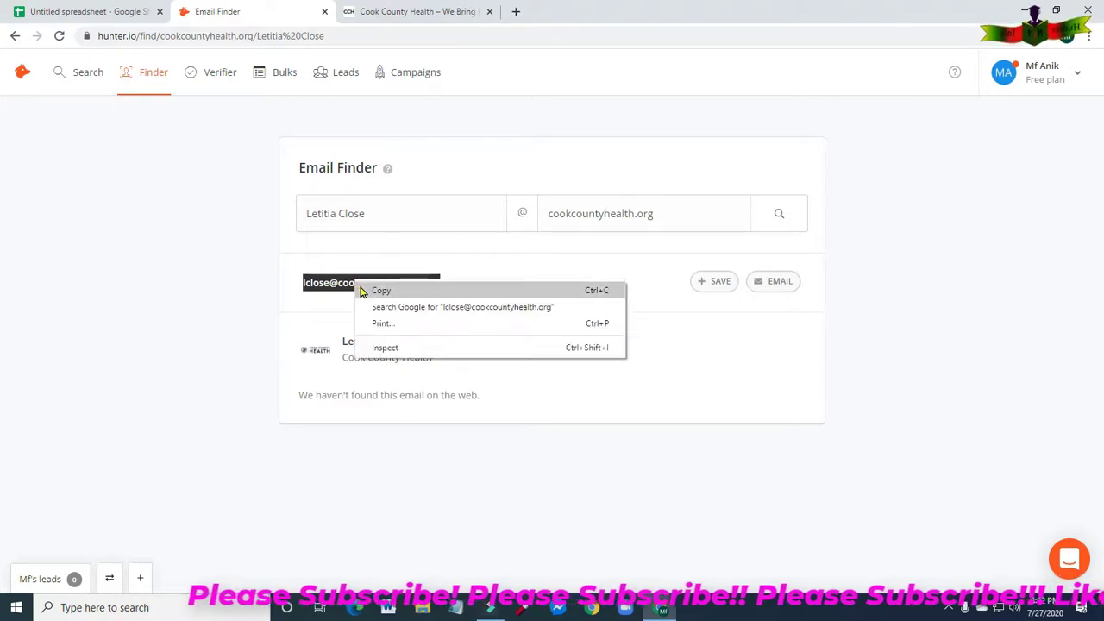
pyautogui.click(362, 290)
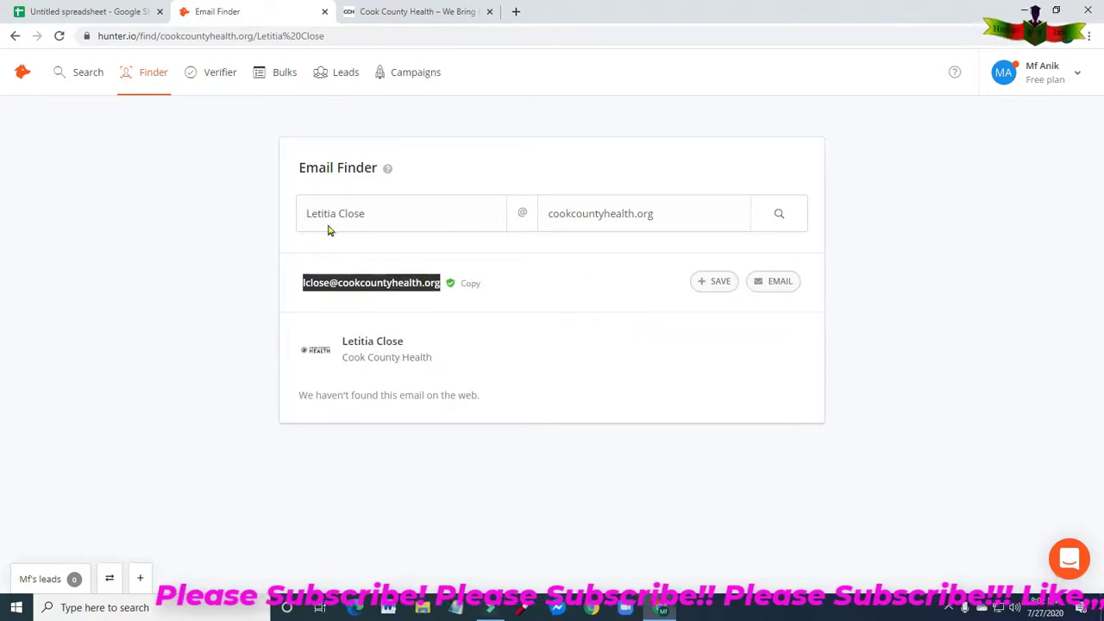
pyautogui.click(117, 15)
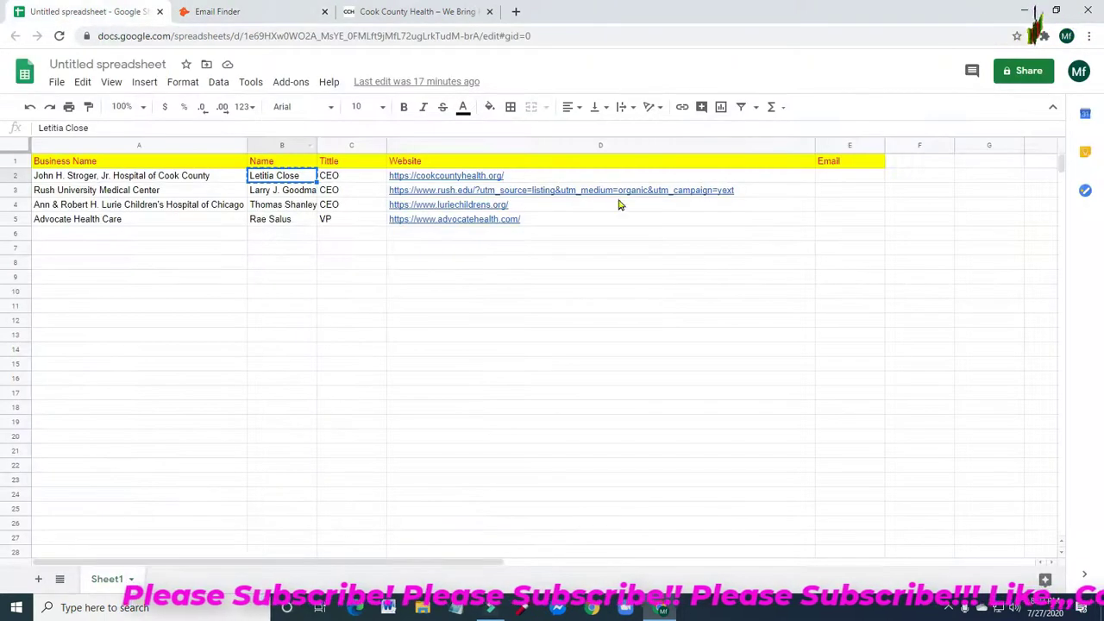
pyautogui.click(842, 179)
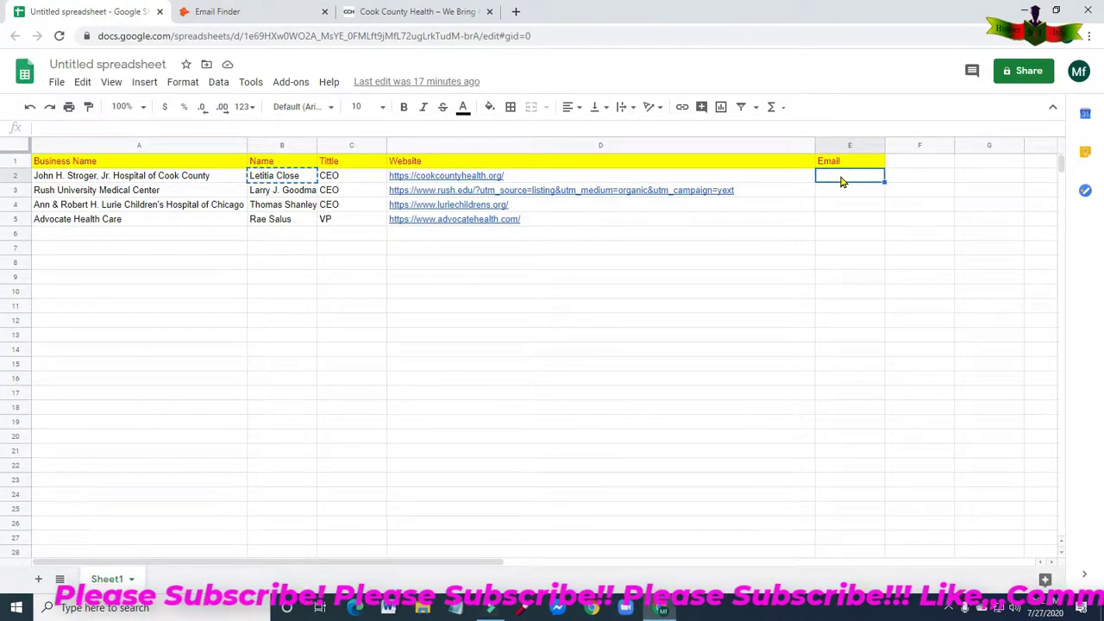
pyautogui.hotkey('ctrl', 'v')
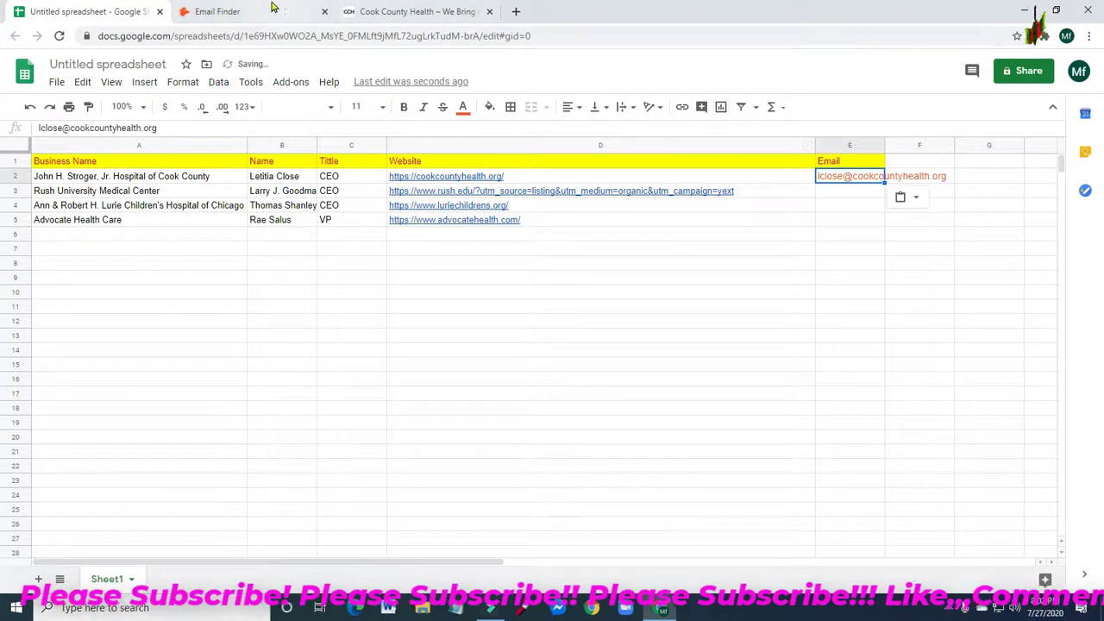
pyautogui.click(250, 12)
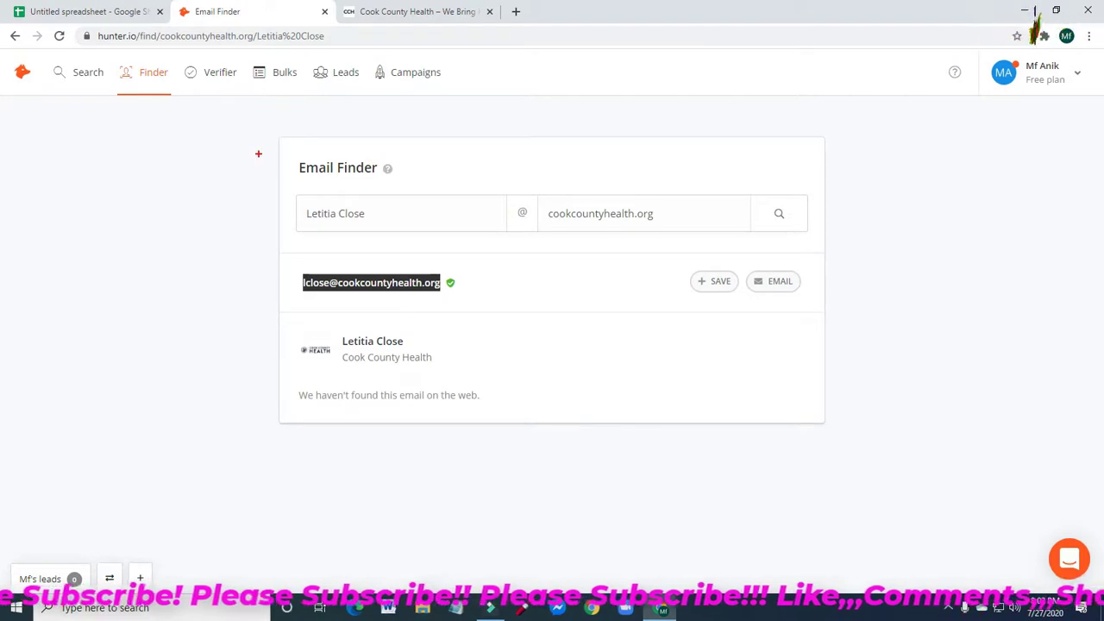
pyautogui.moveTo(177, 56); pyautogui.dragTo(248, 92)
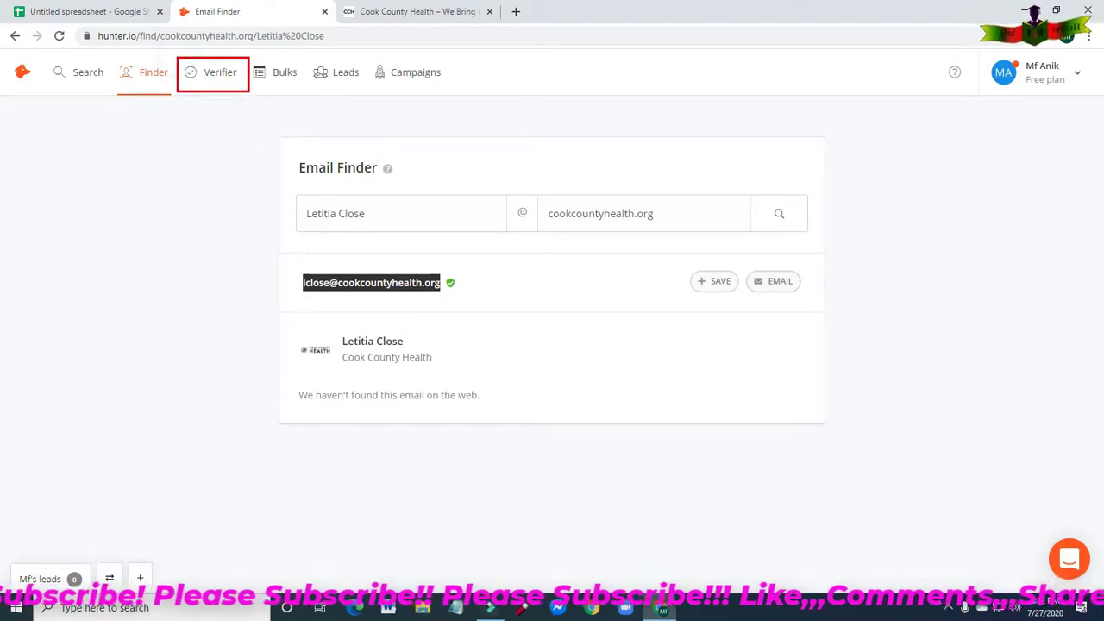
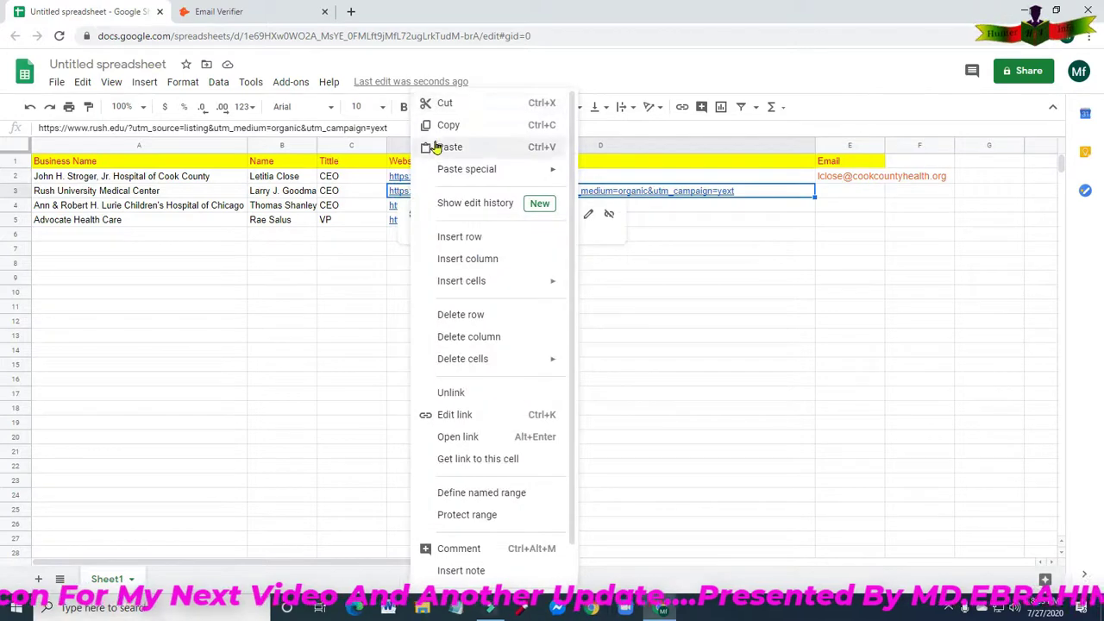
# Copy the Rush University Medical Center website link from D3 and open it in a new browser tab.
pyautogui.click(446, 125)
pyautogui.click(352, 16)
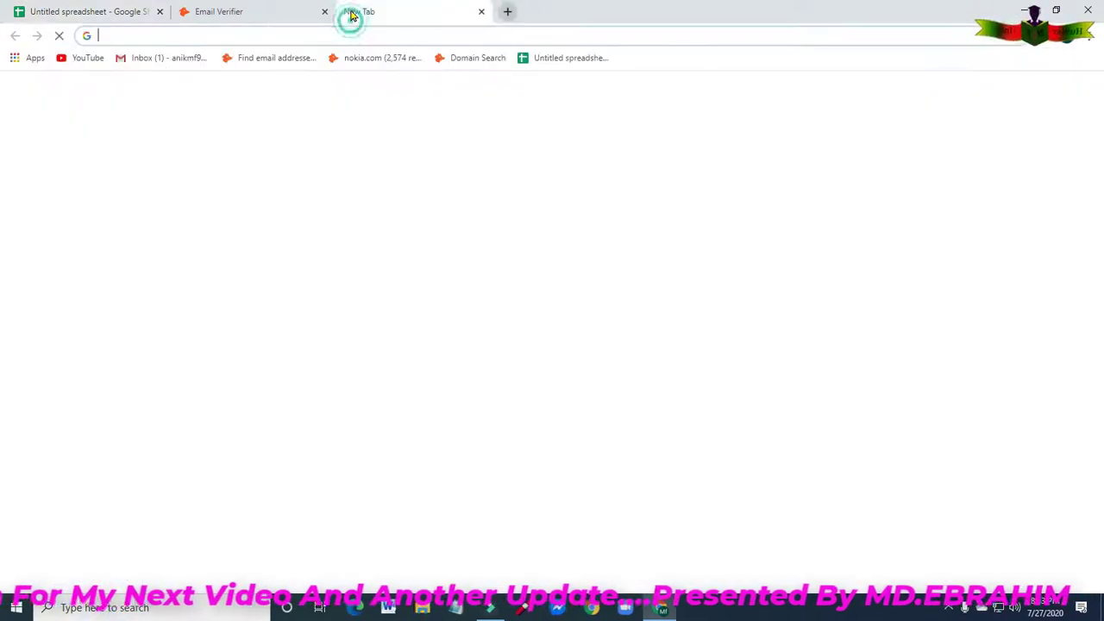
pyautogui.rightClick(163, 37)
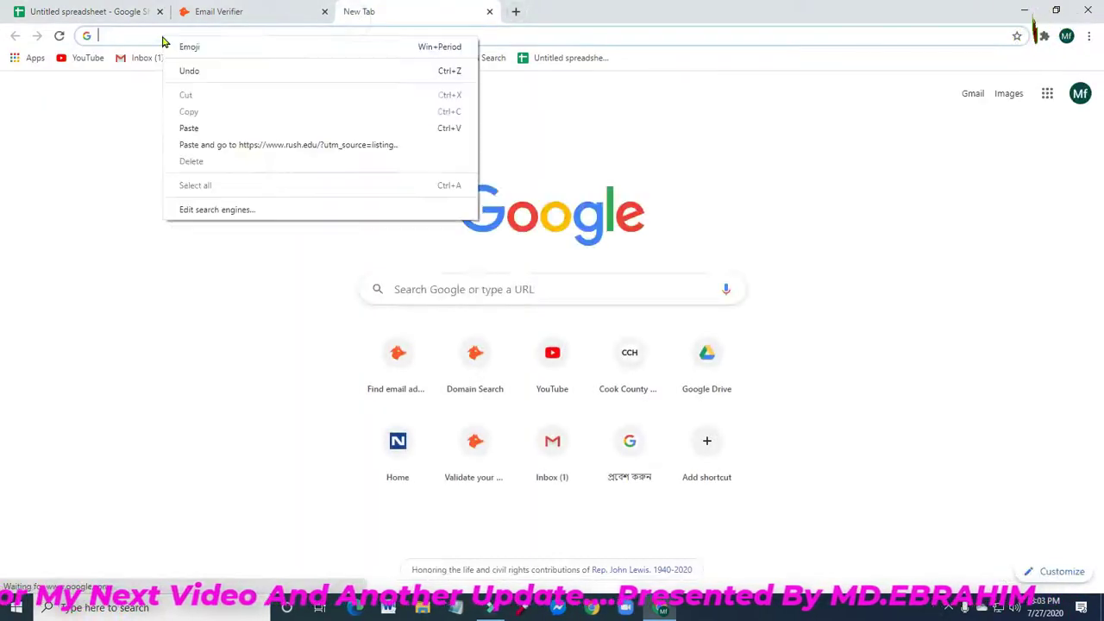
pyautogui.click(195, 128)
pyautogui.press('Return')
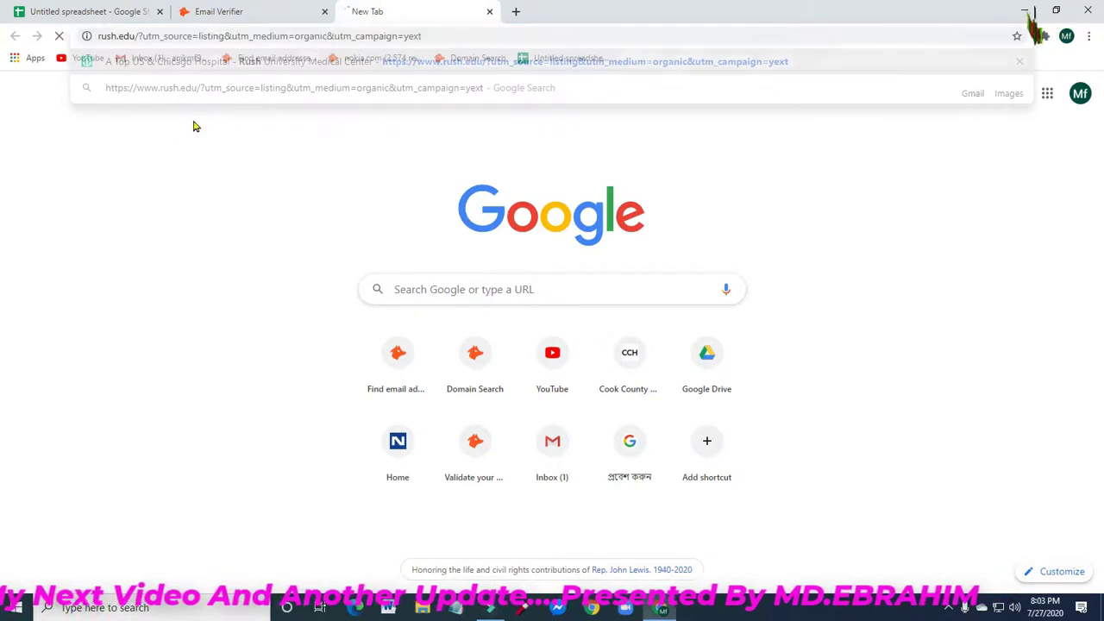
# Copy the Rush University Medical Center contact's full name from B3 and paste it into the name field of Hunter's Email Finder.
pyautogui.click(86, 11)
pyautogui.click(283, 196)
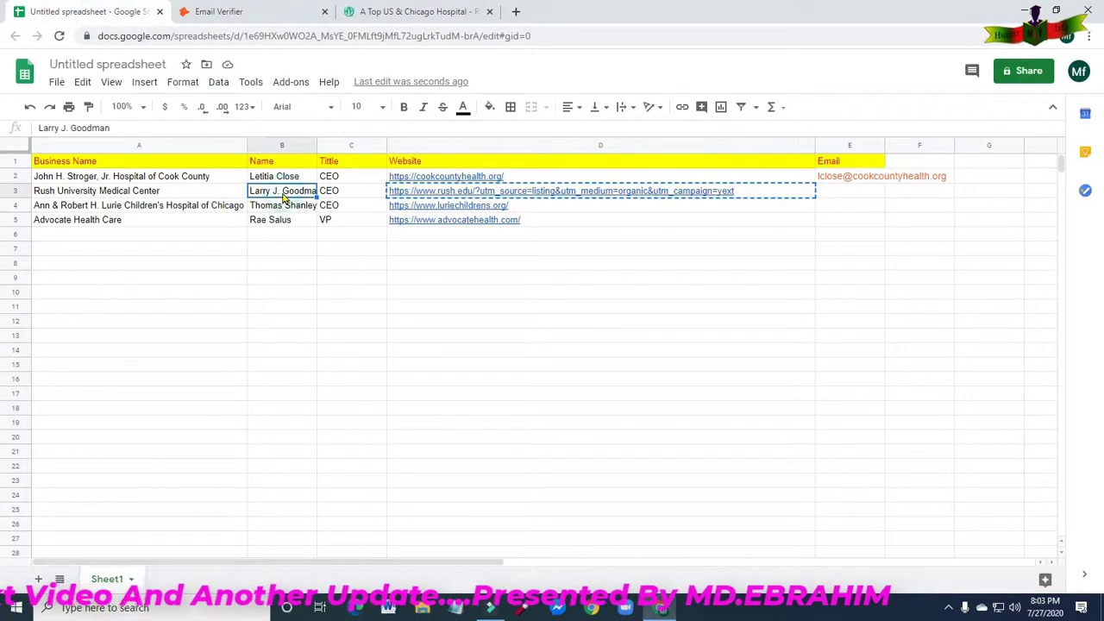
pyautogui.rightClick(285, 198)
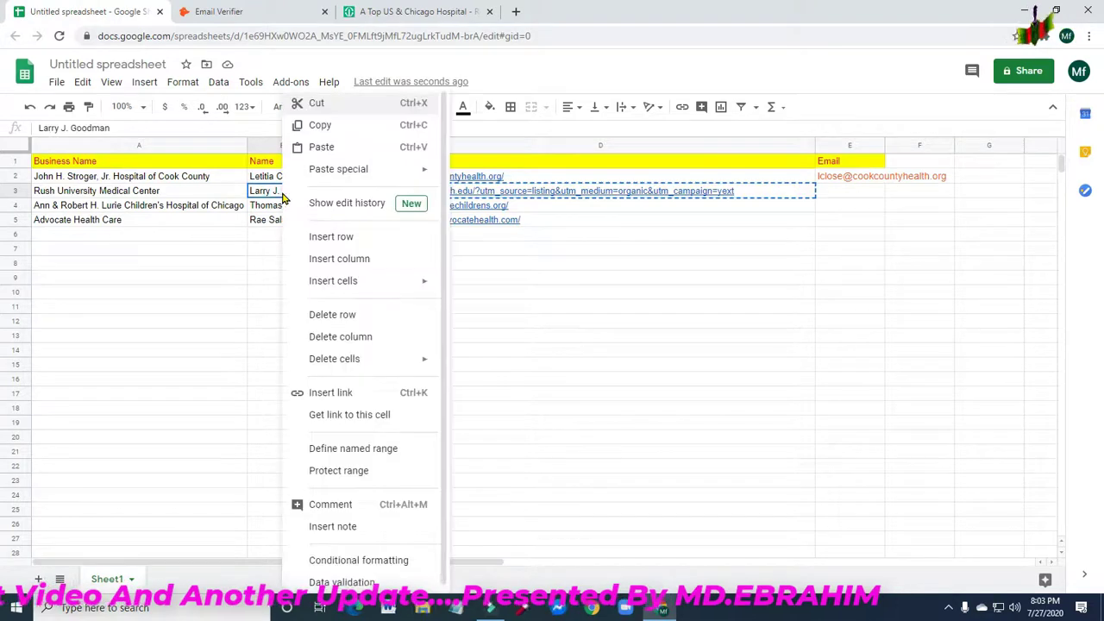
pyautogui.click(318, 126)
pyautogui.click(249, 15)
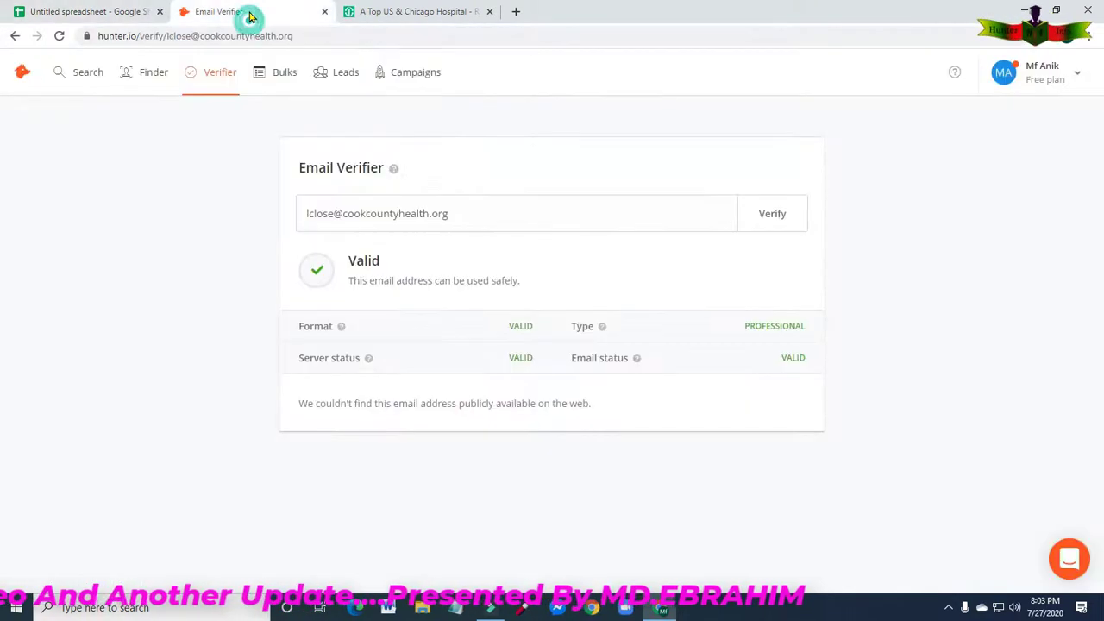
pyautogui.click(138, 68)
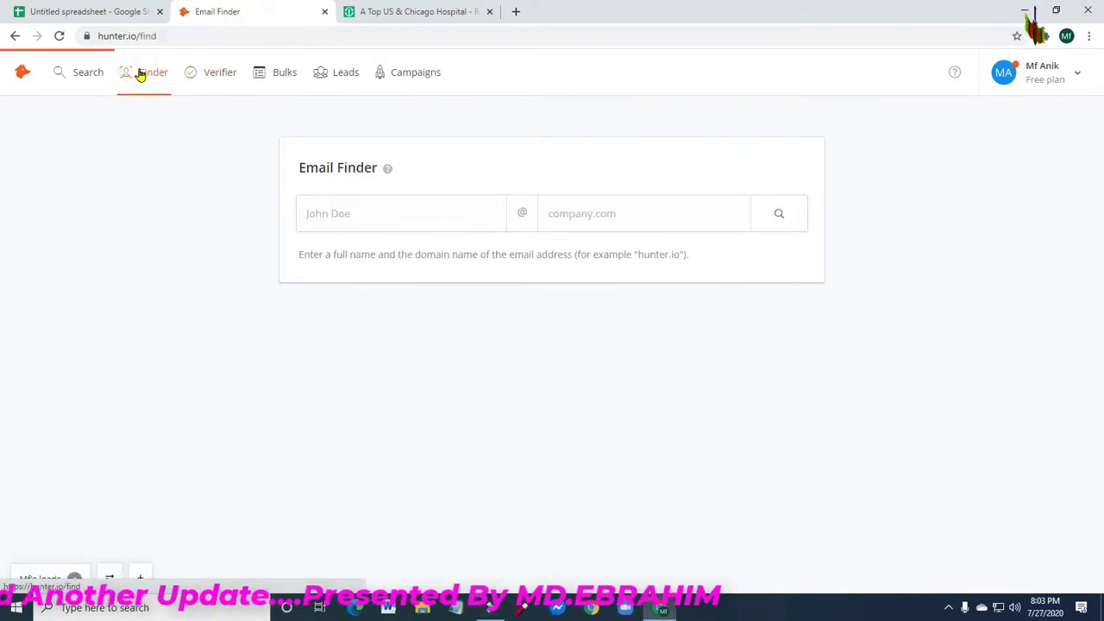
pyautogui.rightClick(326, 216)
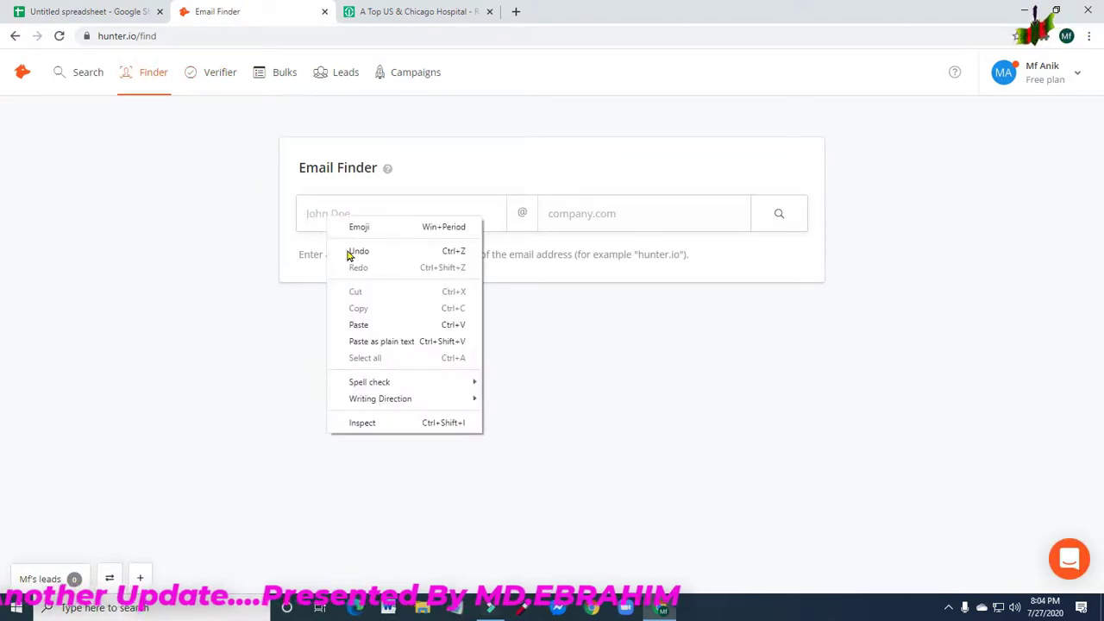
pyautogui.click(369, 323)
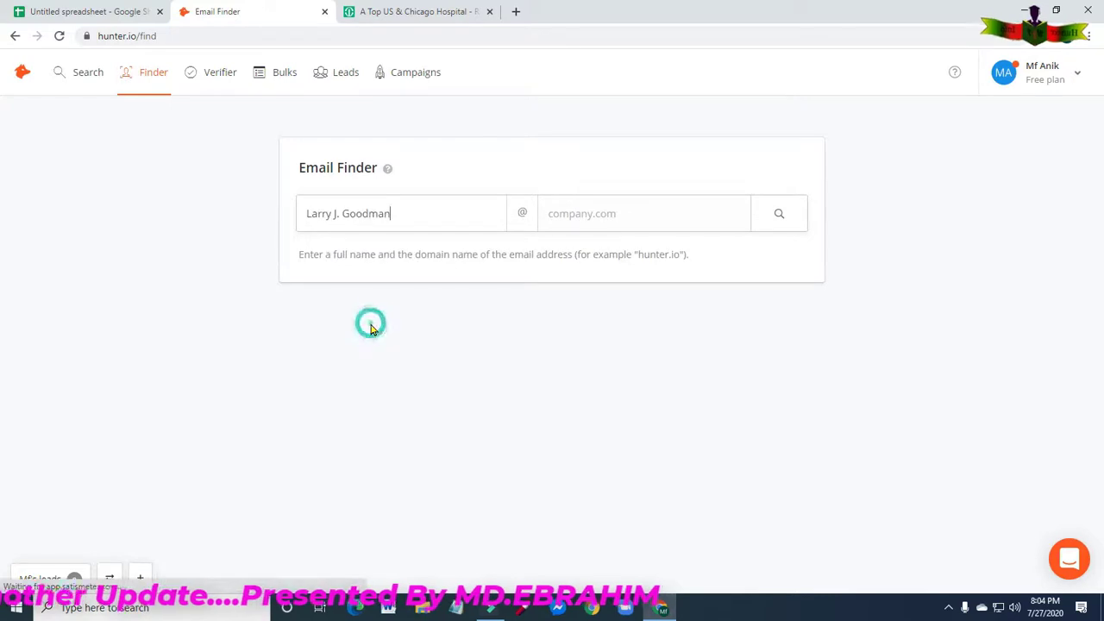
# Copy only the domain rush.edu from the address of the Rush website.
pyautogui.click(569, 215)
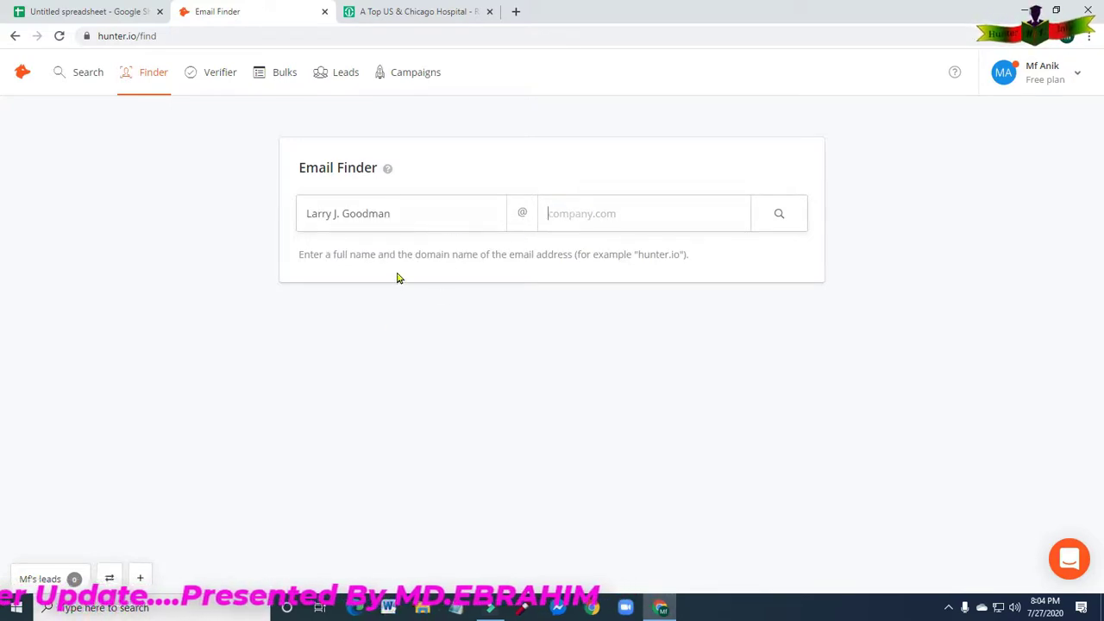
pyautogui.click(390, 15)
pyautogui.click(429, 35)
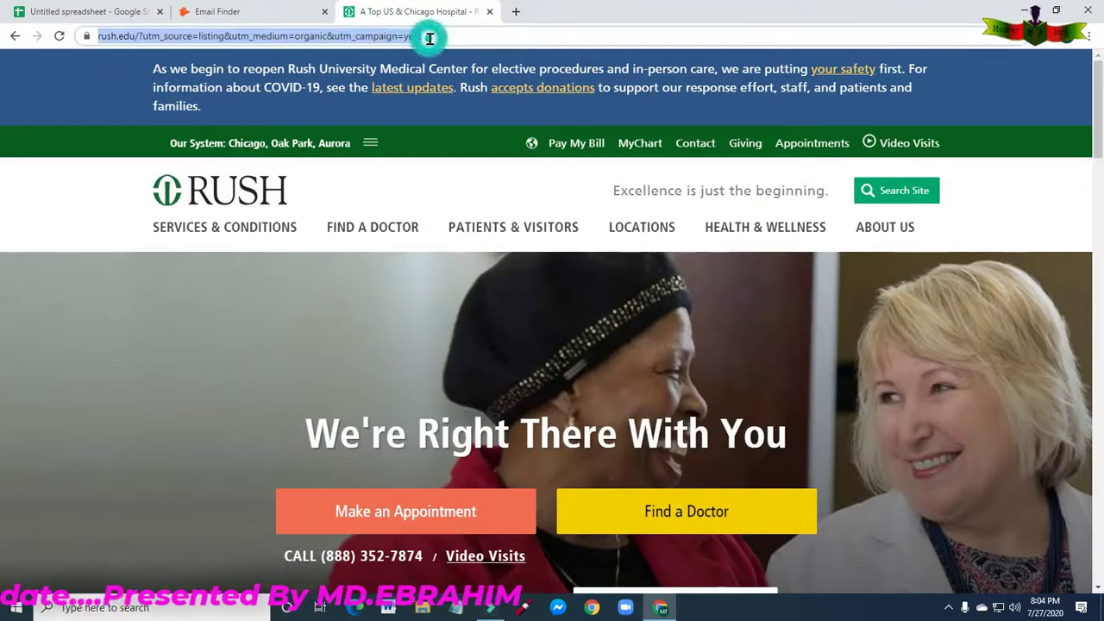
pyautogui.click(472, 36)
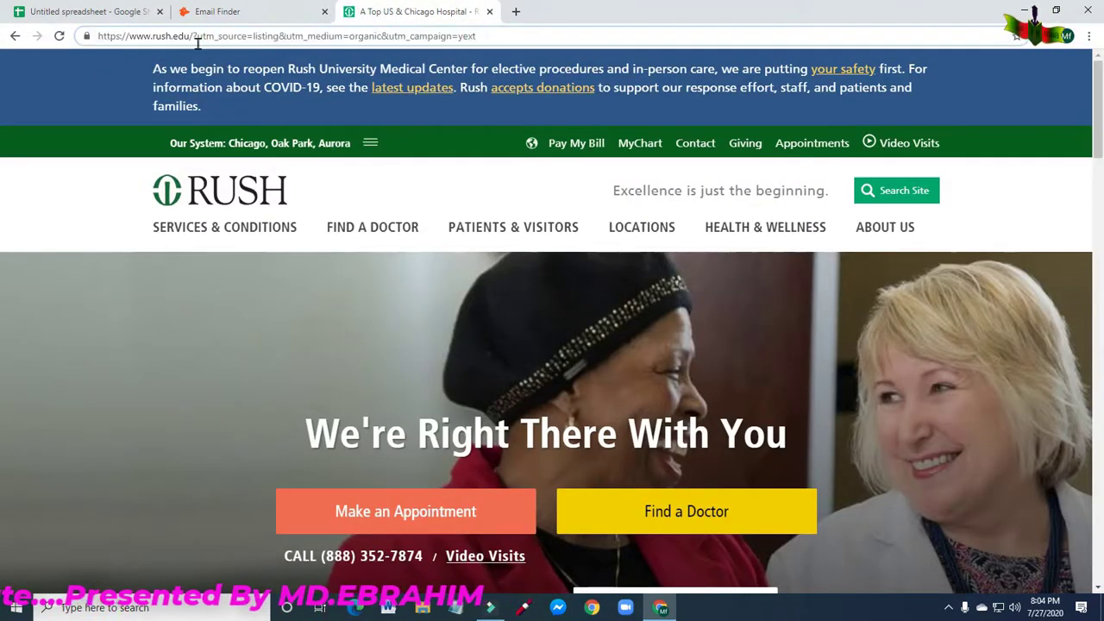
pyautogui.moveTo(188, 35); pyautogui.dragTo(146, 38)
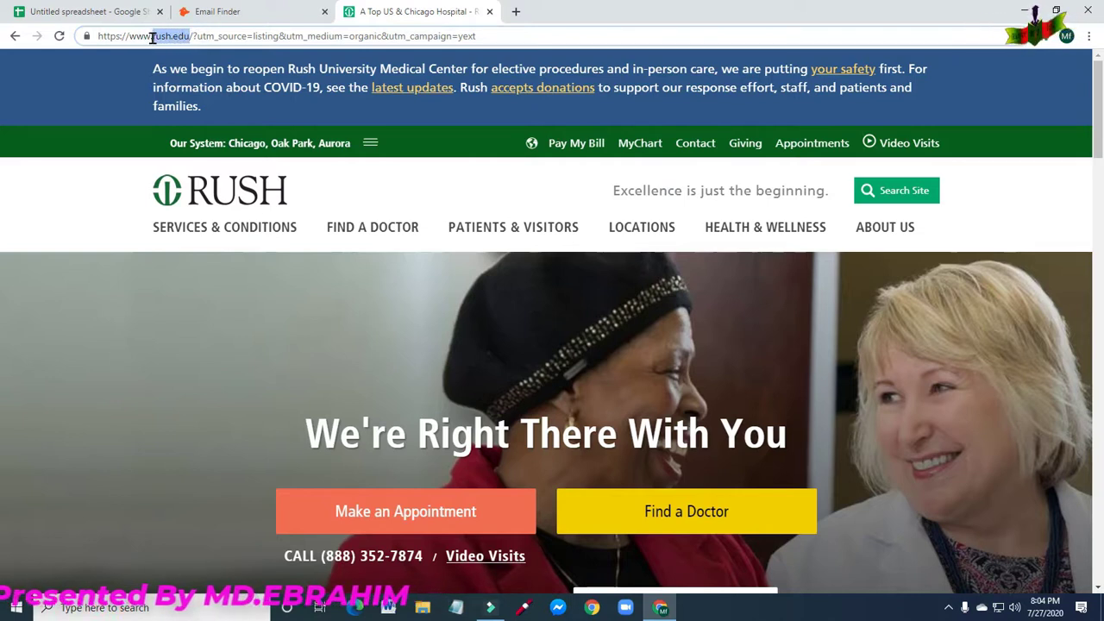
pyautogui.rightClick(168, 40)
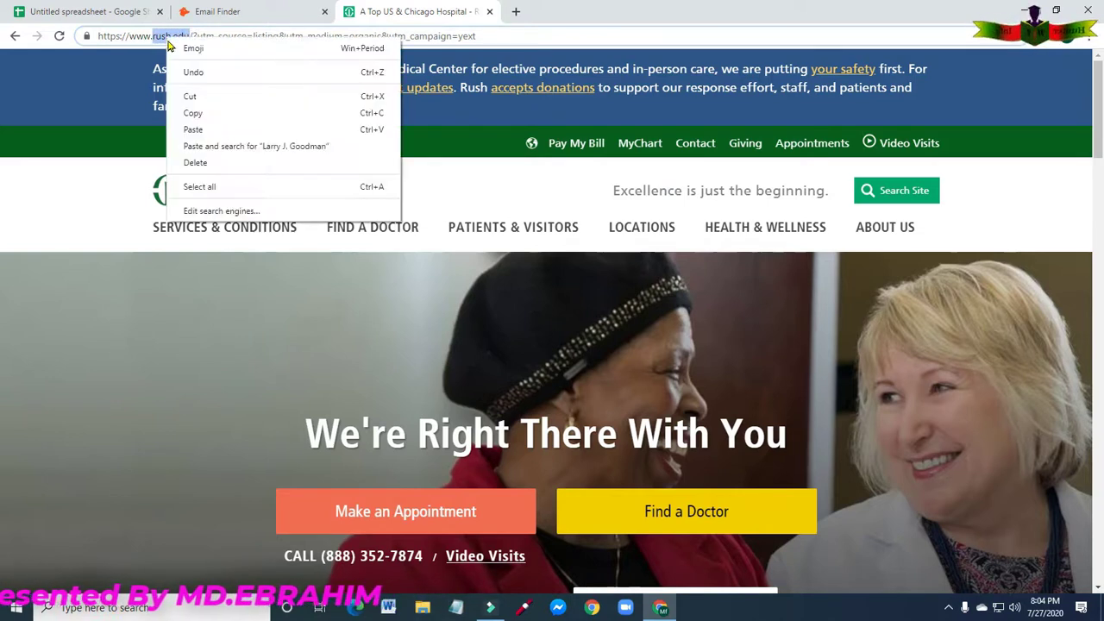
pyautogui.click(193, 114)
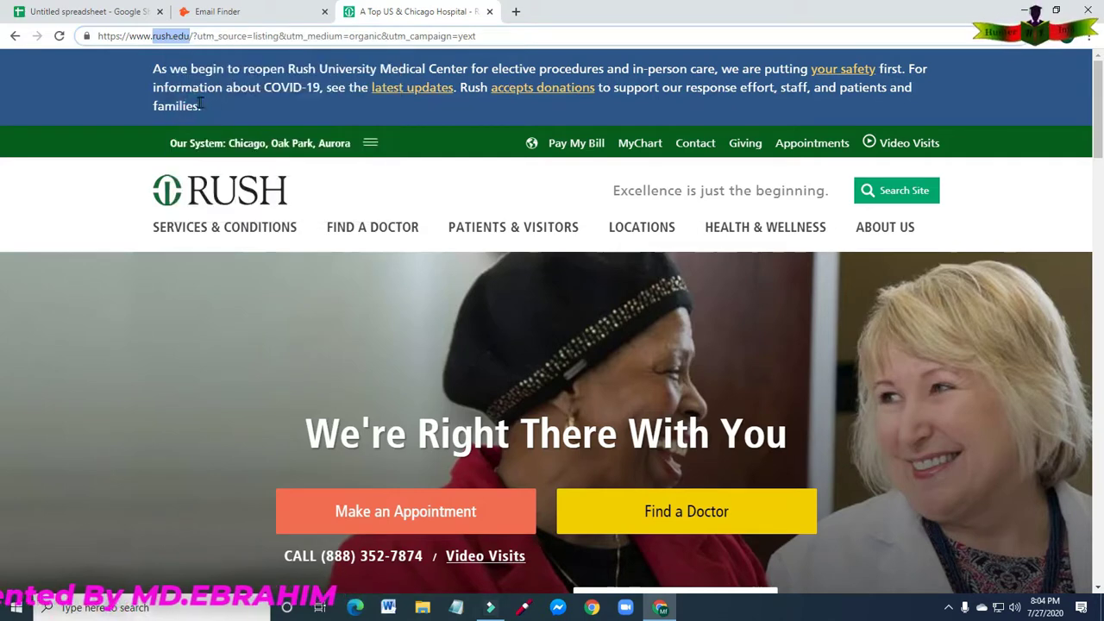
# Enter rush.edu as the company domain in Email Finder and run the search.
pyautogui.click(219, 13)
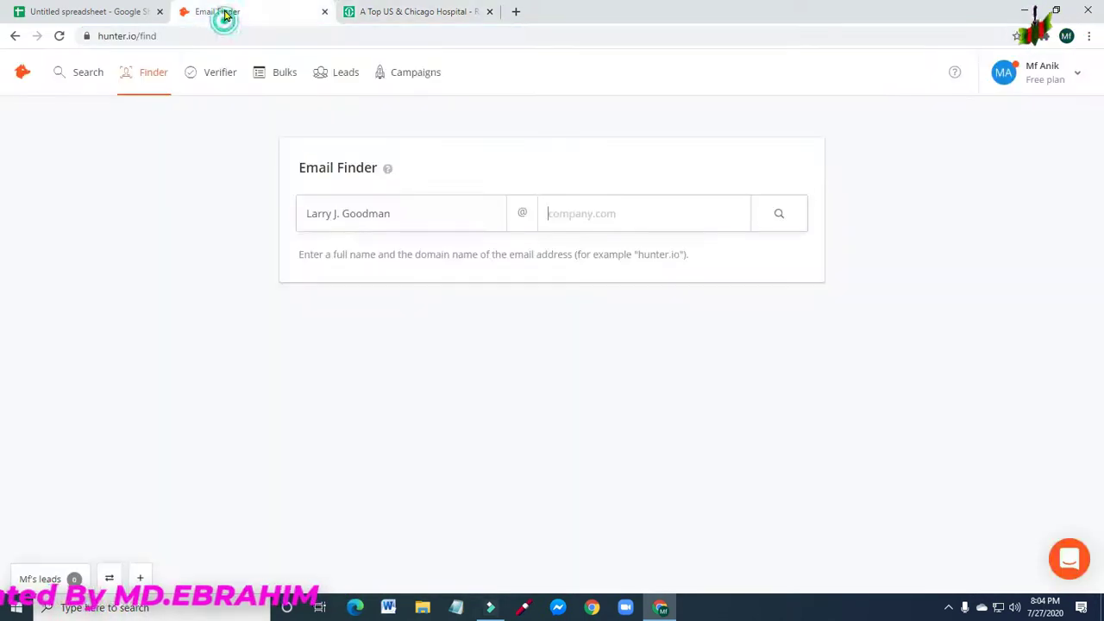
pyautogui.rightClick(582, 209)
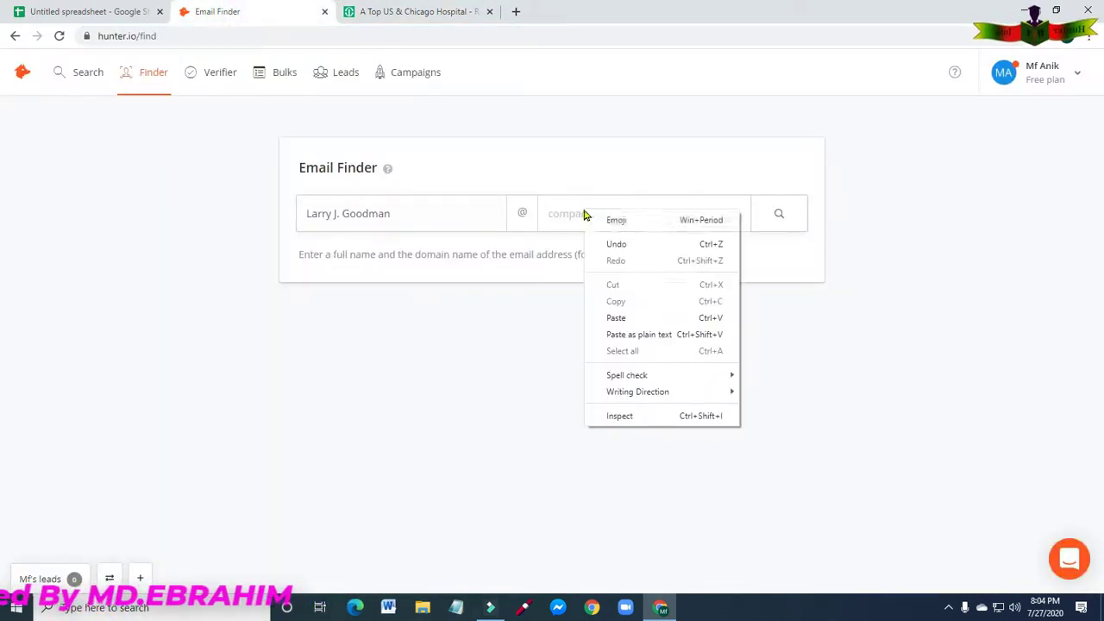
pyautogui.click(616, 319)
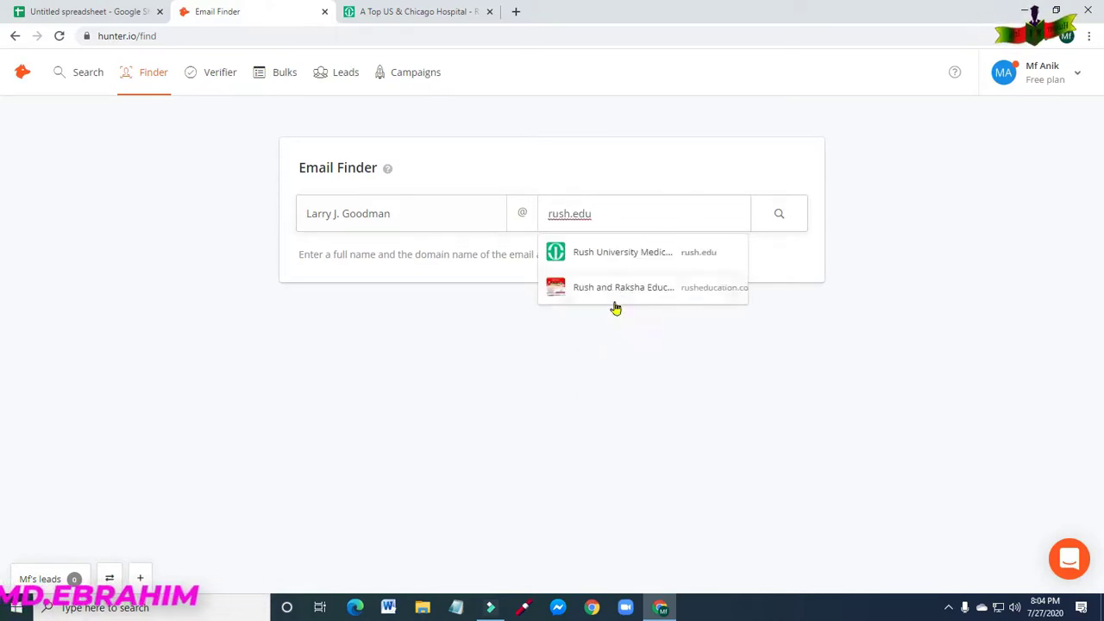
pyautogui.click(782, 217)
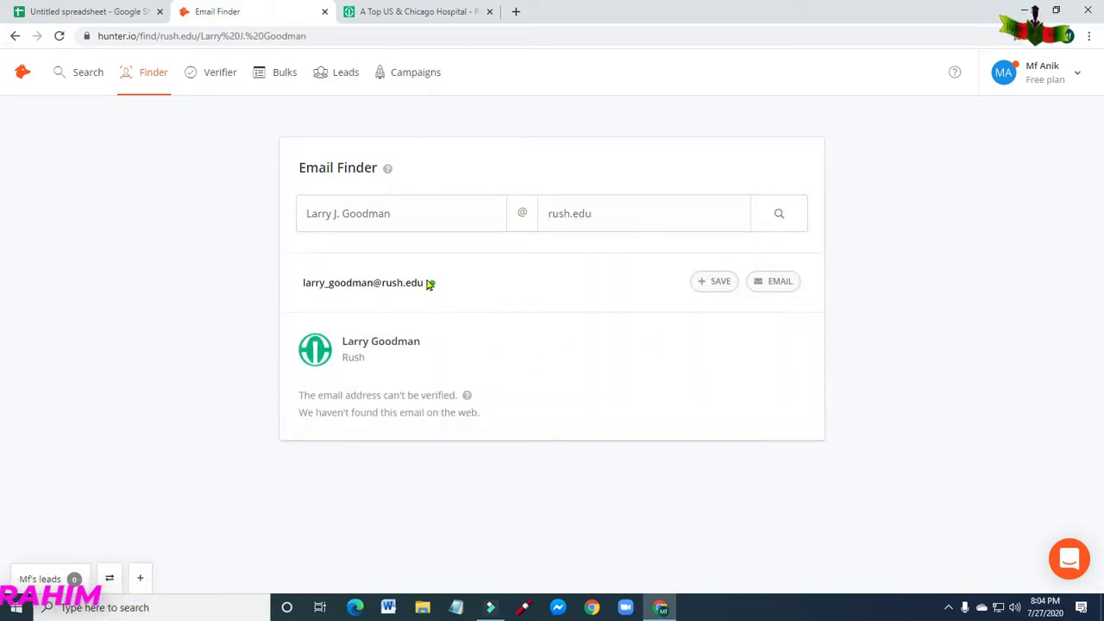
# Copy the Rush contact's email address from the Email Finder result and paste it into E3 of the spreadsheet.
pyautogui.moveTo(427, 284); pyautogui.dragTo(301, 290)
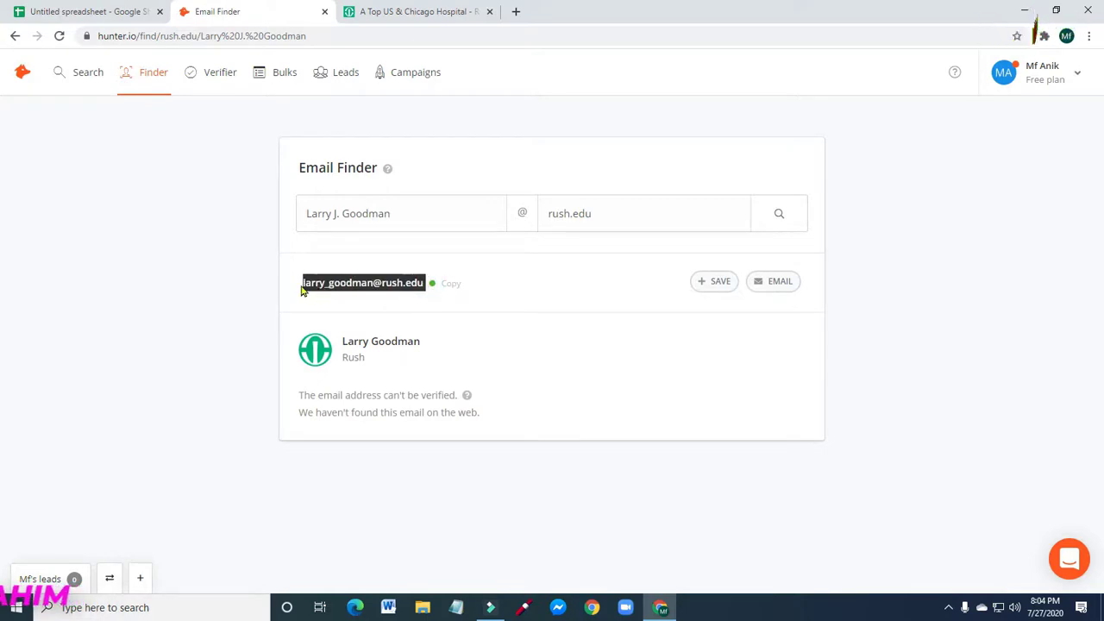
pyautogui.rightClick(369, 278)
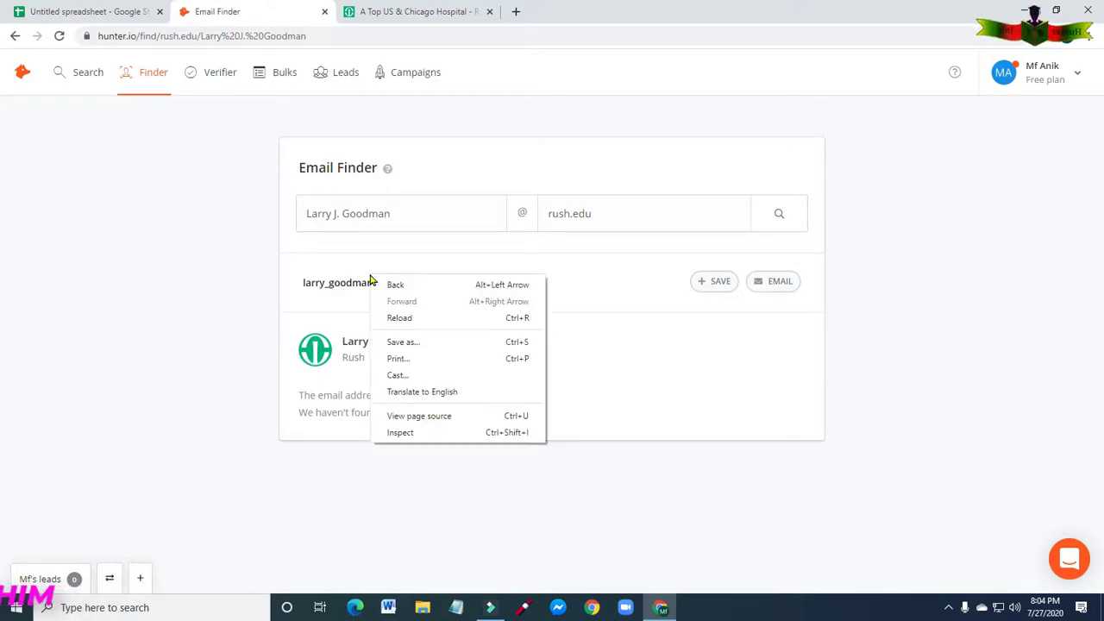
pyautogui.click(601, 337)
pyautogui.moveTo(424, 283); pyautogui.dragTo(302, 287)
pyautogui.rightClick(347, 285)
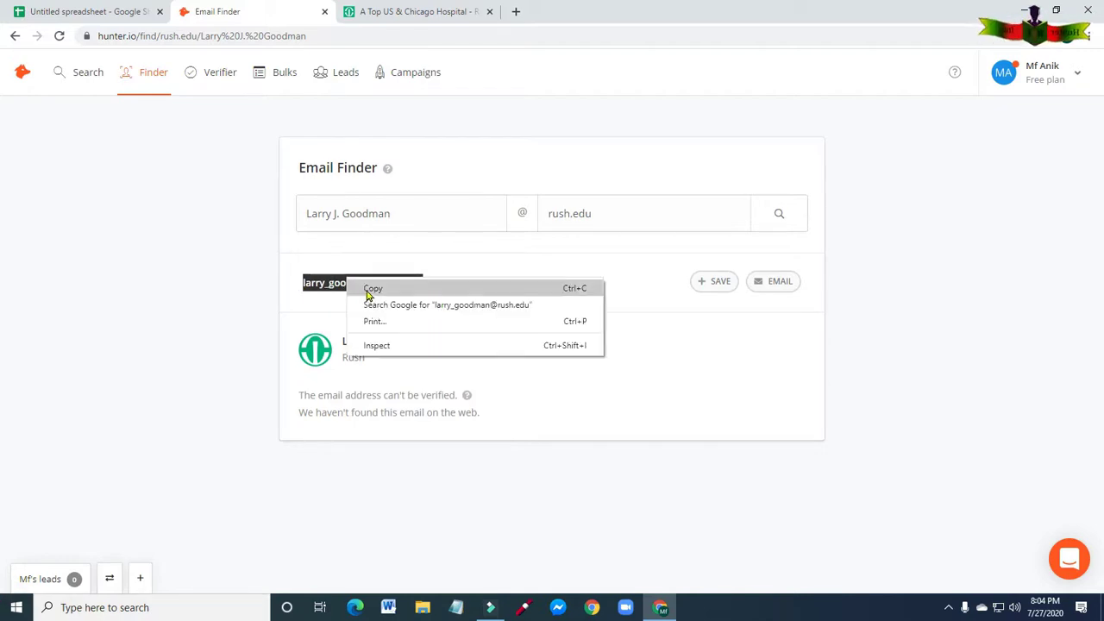
pyautogui.click(371, 289)
pyautogui.click(62, 12)
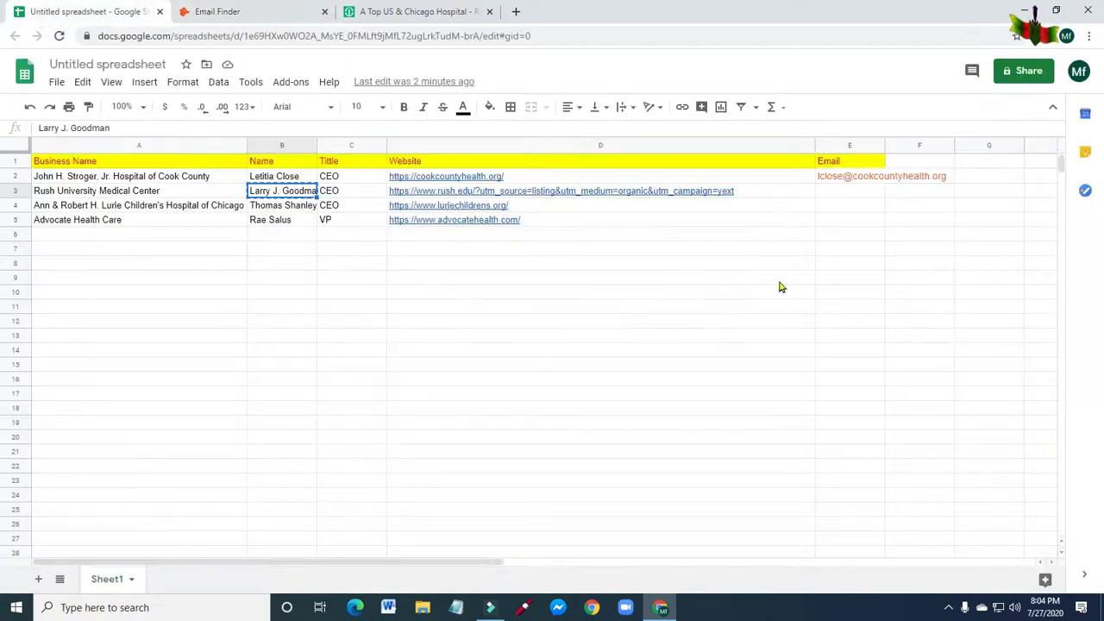
pyautogui.click(850, 192)
pyautogui.rightClick(850, 190)
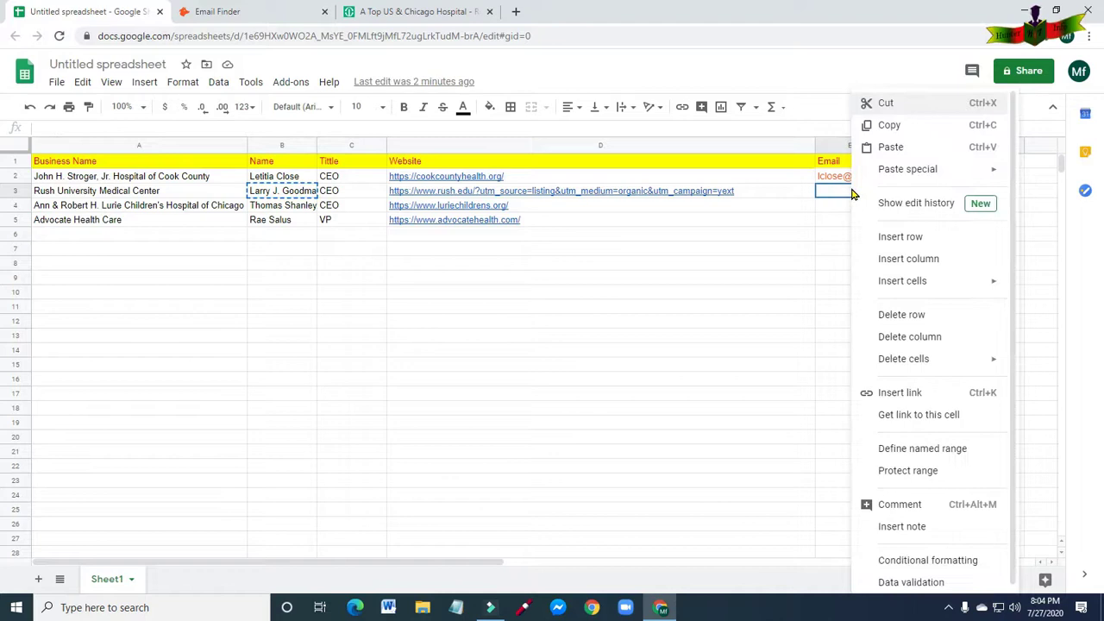
pyautogui.click(881, 145)
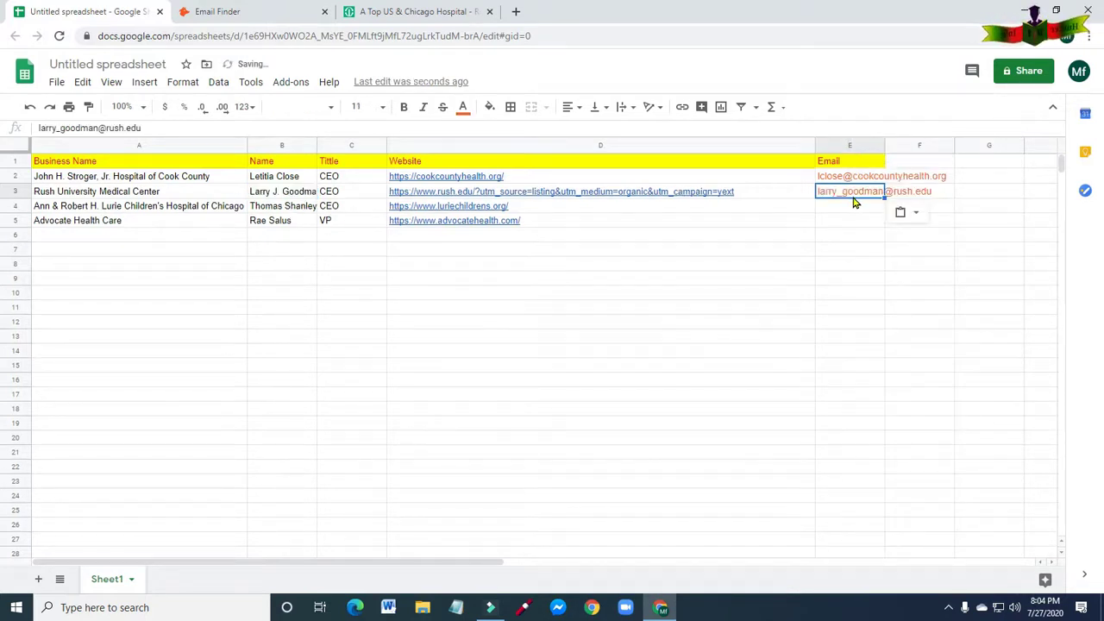
# Open Hunter's Email Verifier, paste the Rush contact's email address and run the verification.
pyautogui.click(248, 13)
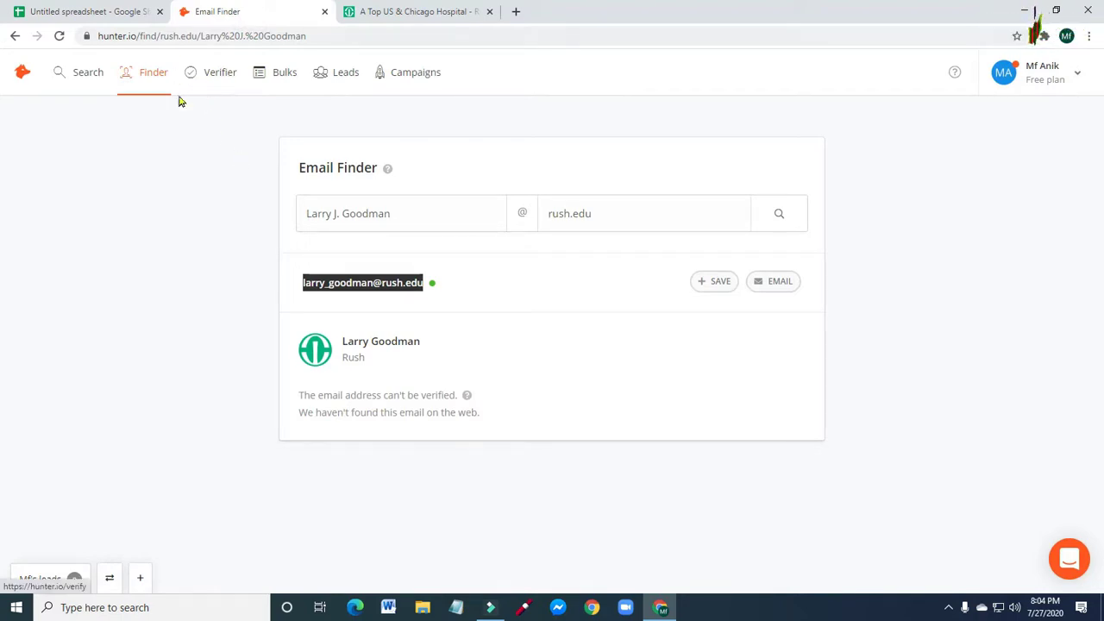
pyautogui.click(212, 71)
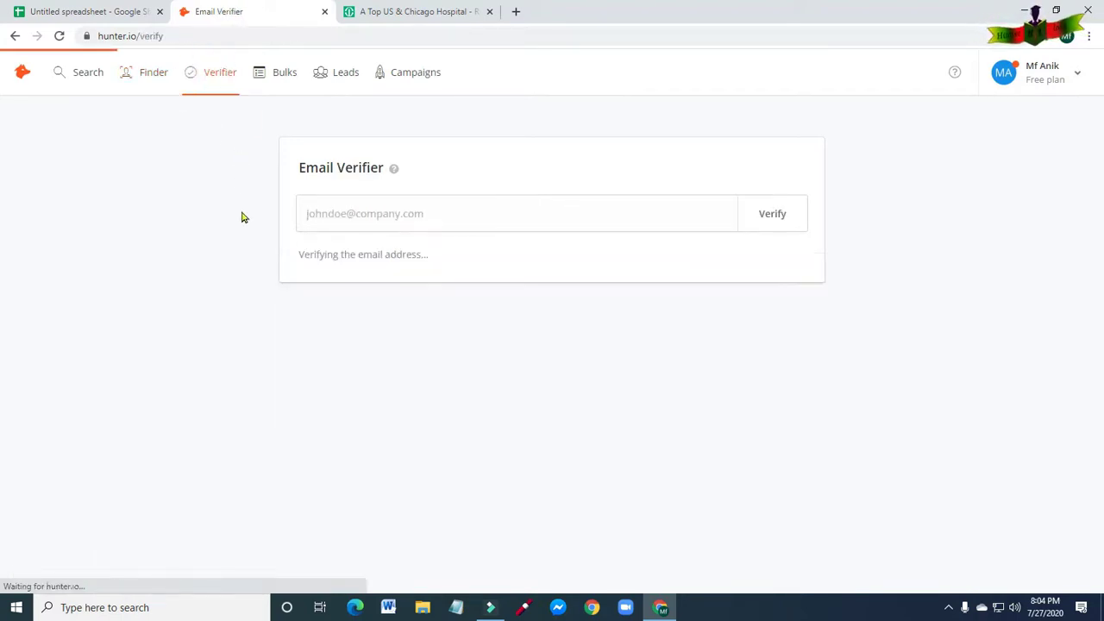
pyautogui.click(368, 213)
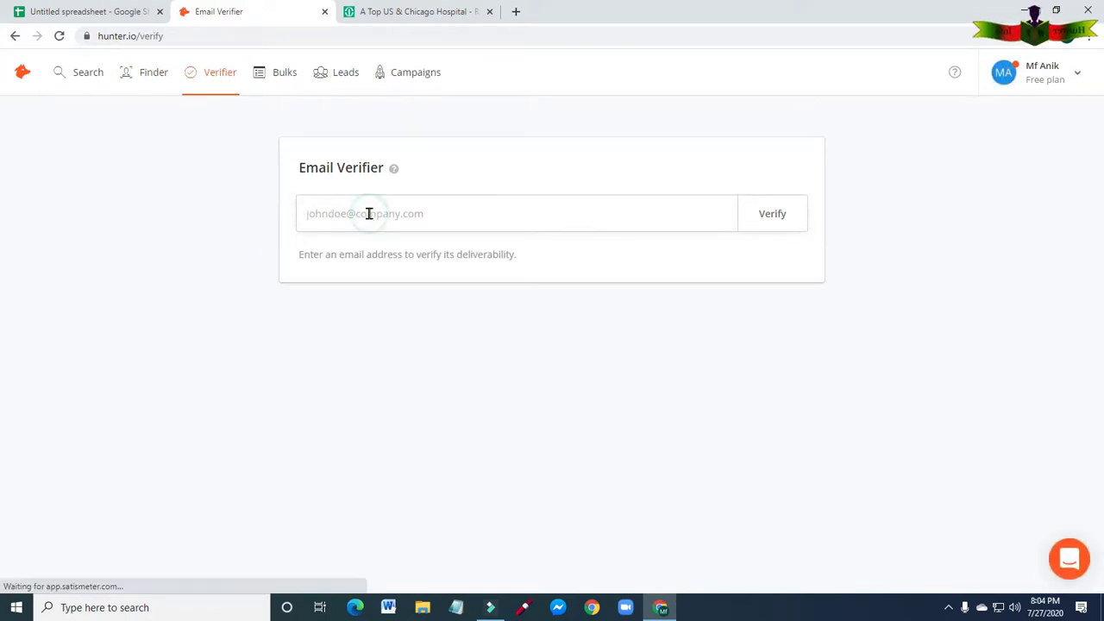
pyautogui.rightClick(369, 215)
pyautogui.click(399, 320)
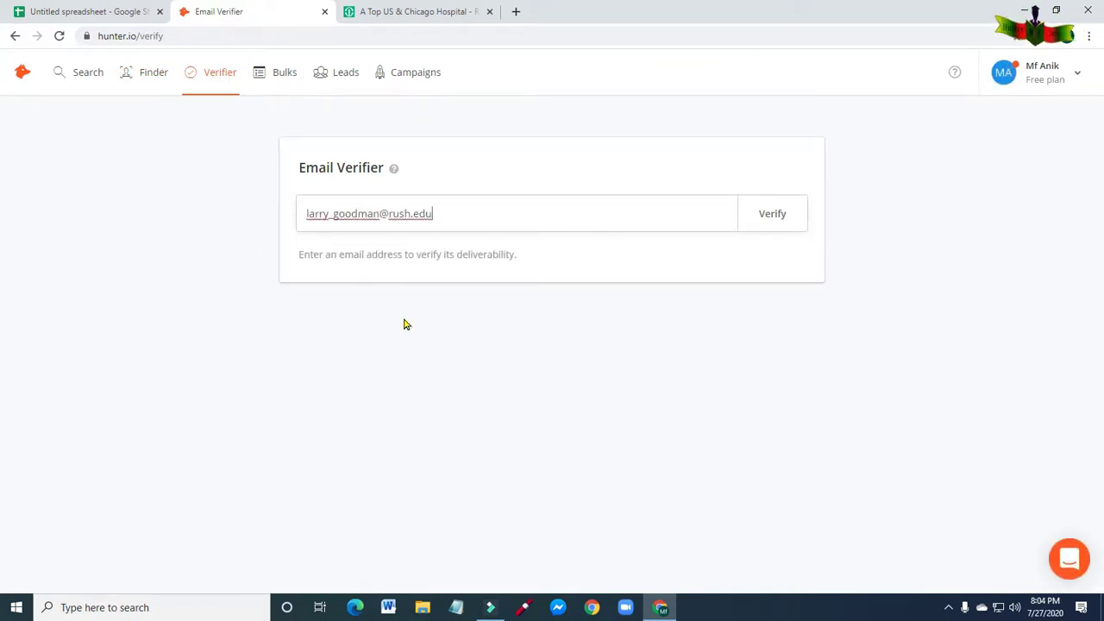
pyautogui.click(772, 221)
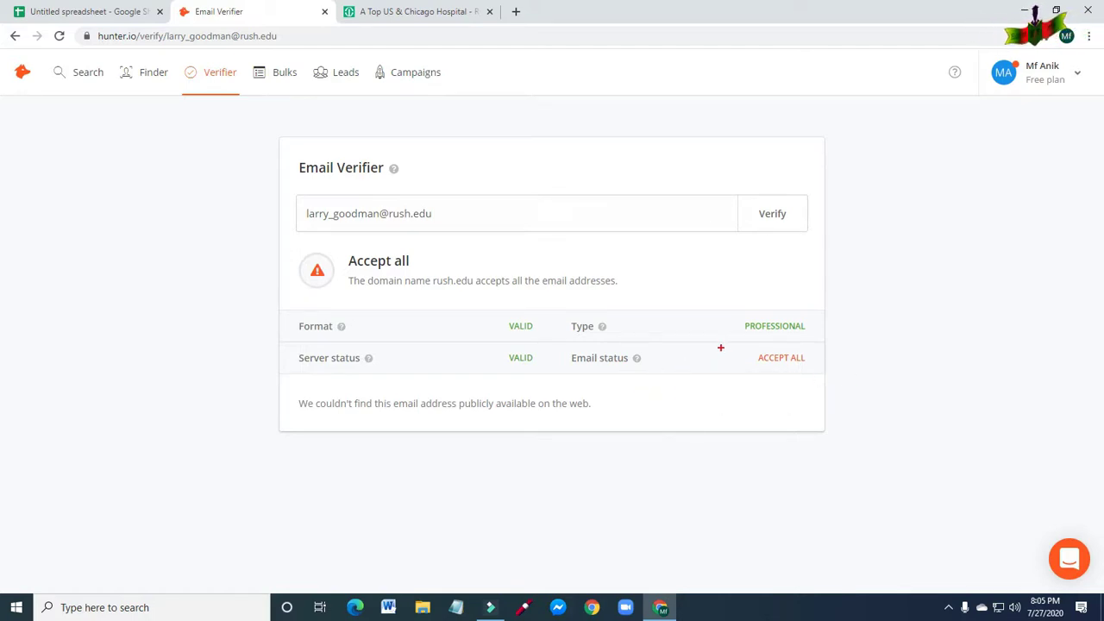
pyautogui.moveTo(743, 348); pyautogui.dragTo(831, 377)
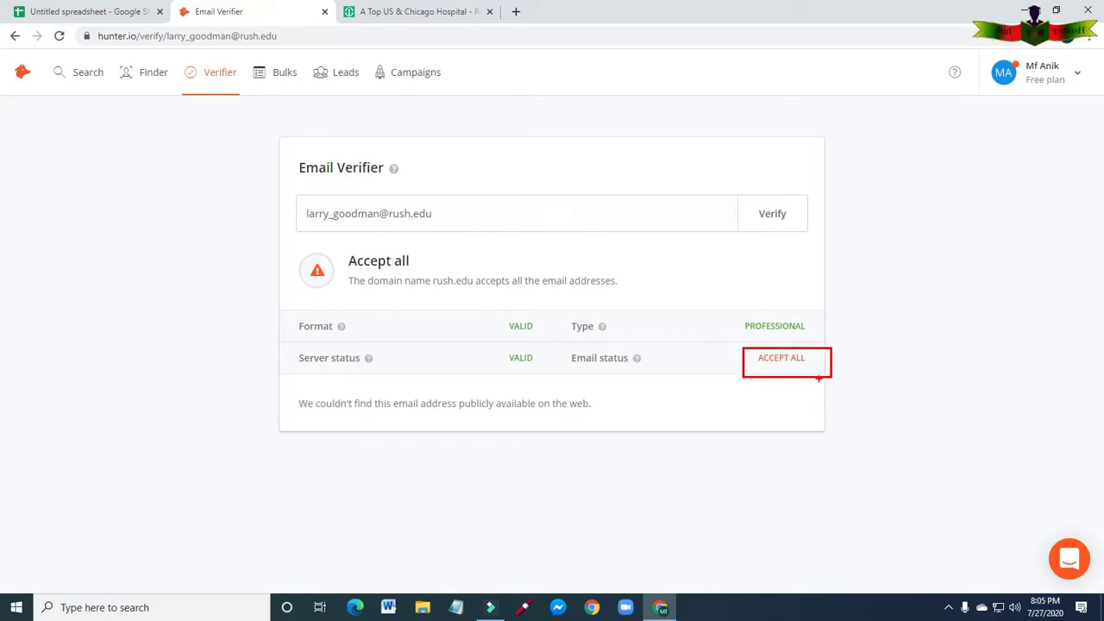
pyautogui.press('Escape')
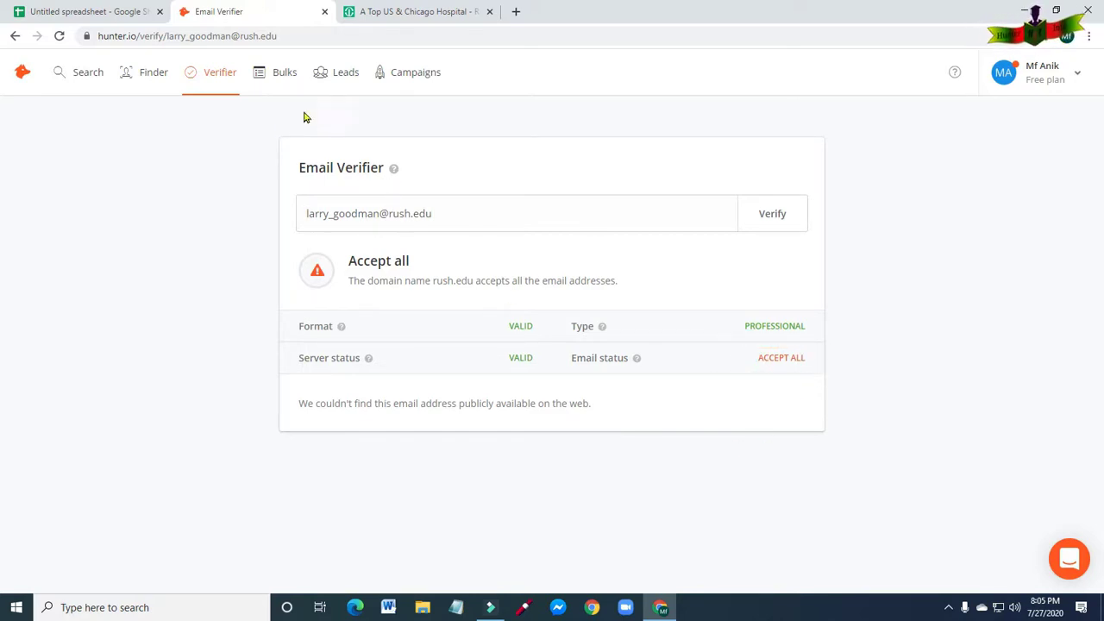
# Close the Rush website, copy the Lurie Children's website address from D4 of the spreadsheet and open it in a new browser tab.
pyautogui.click(91, 11)
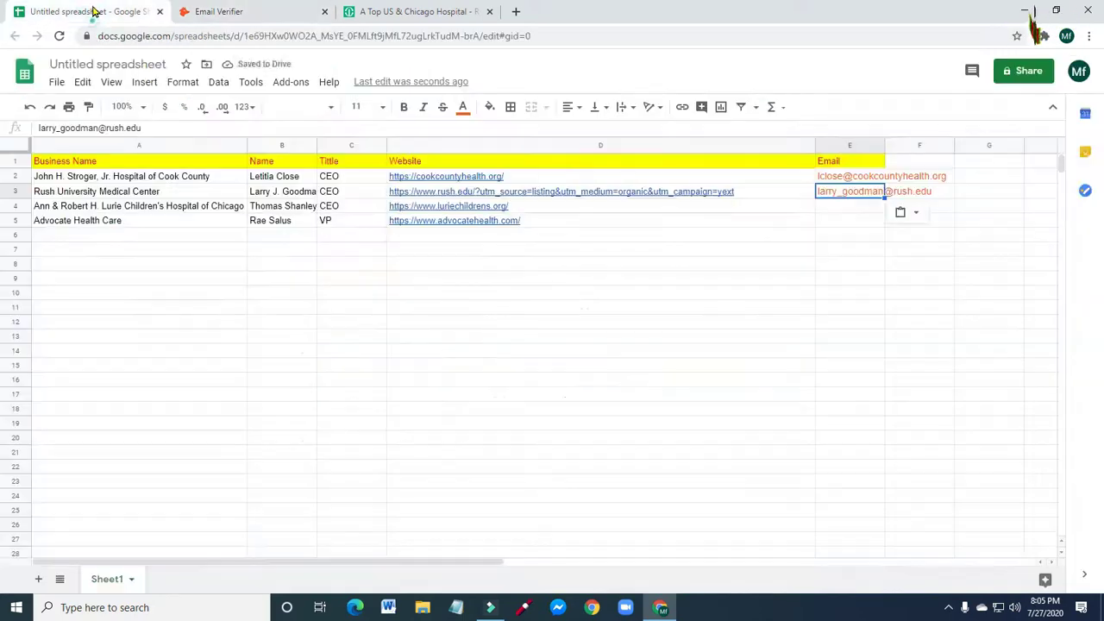
pyautogui.click(489, 12)
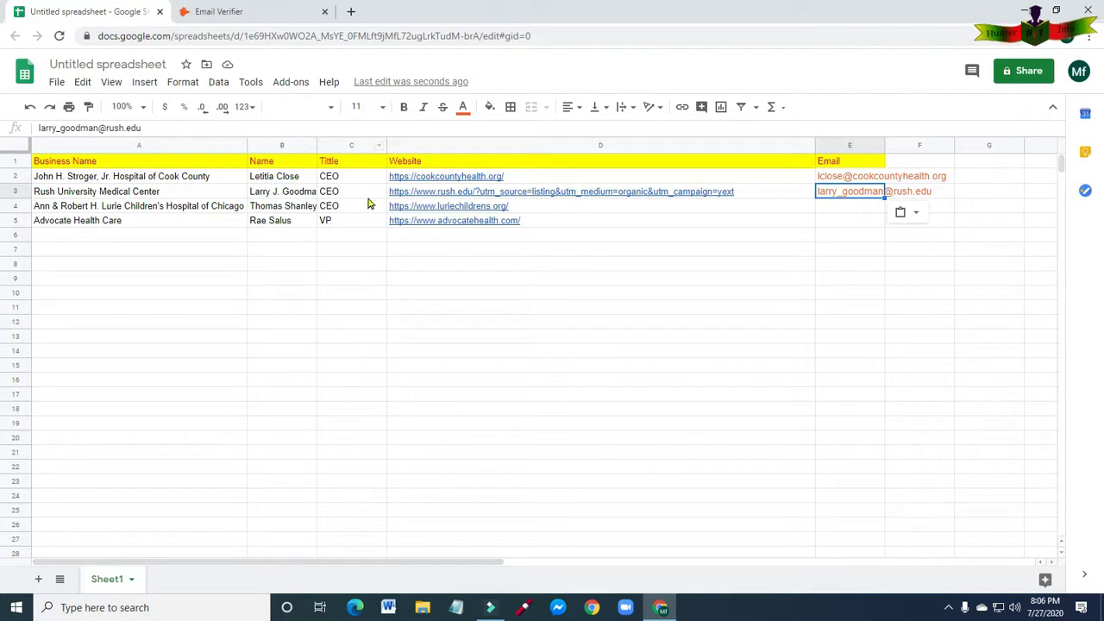
pyautogui.click(442, 208)
pyautogui.rightClick(442, 208)
pyautogui.click(481, 125)
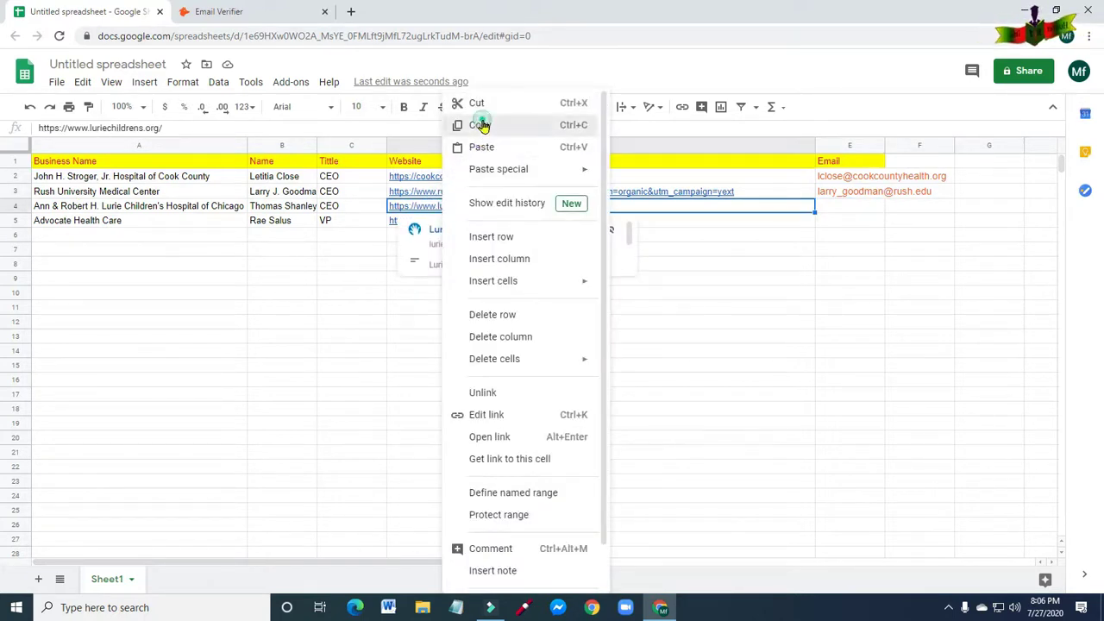
pyautogui.click(350, 11)
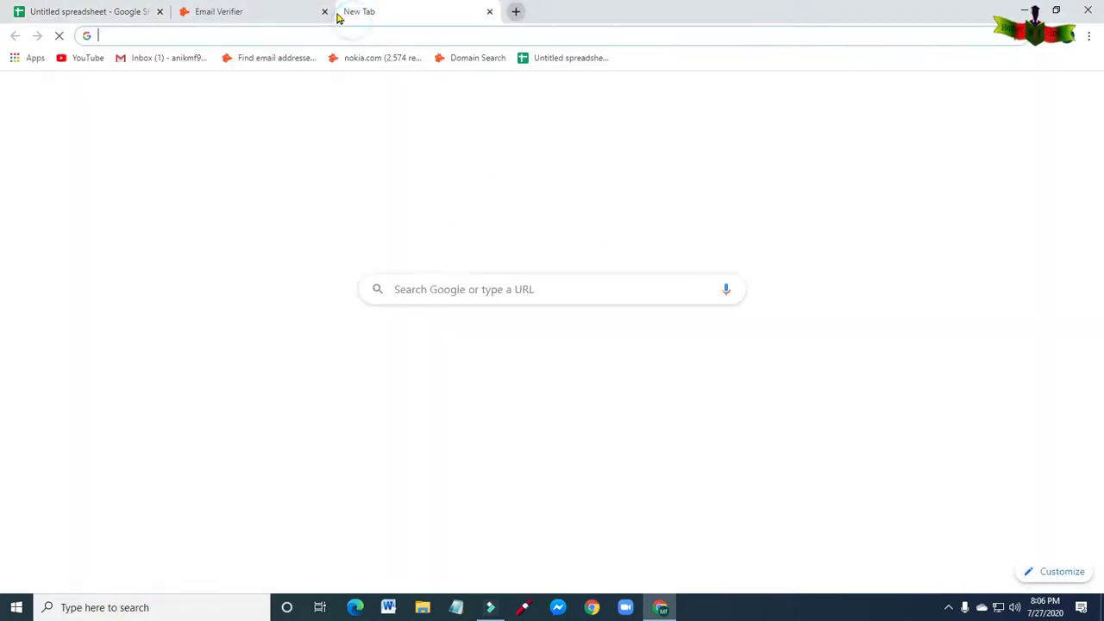
pyautogui.rightClick(147, 41)
pyautogui.click(178, 132)
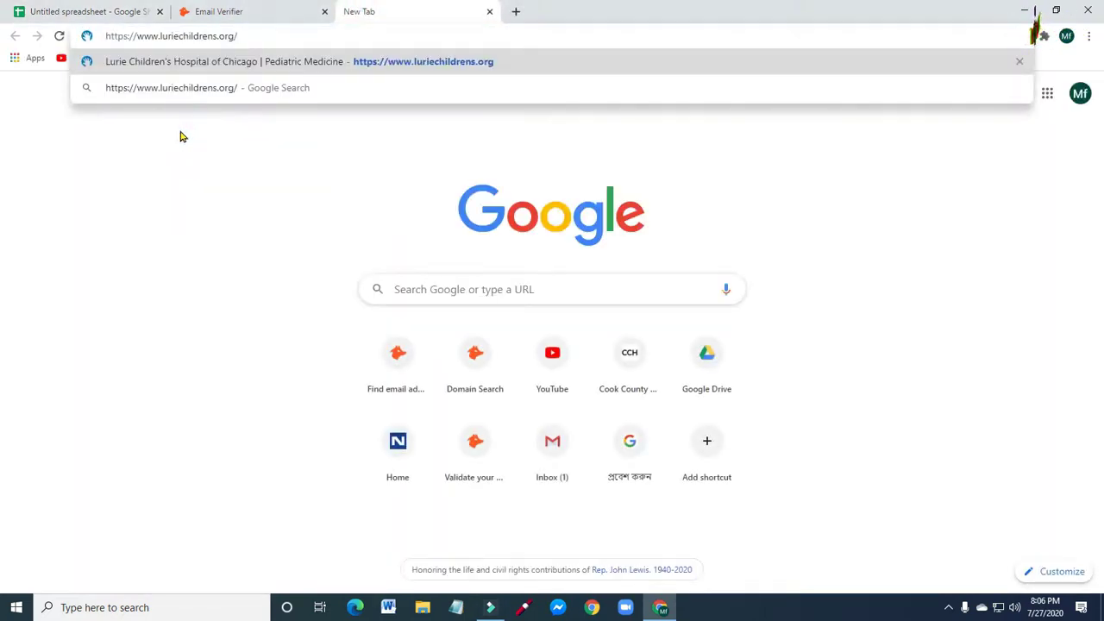
pyautogui.press('Return')
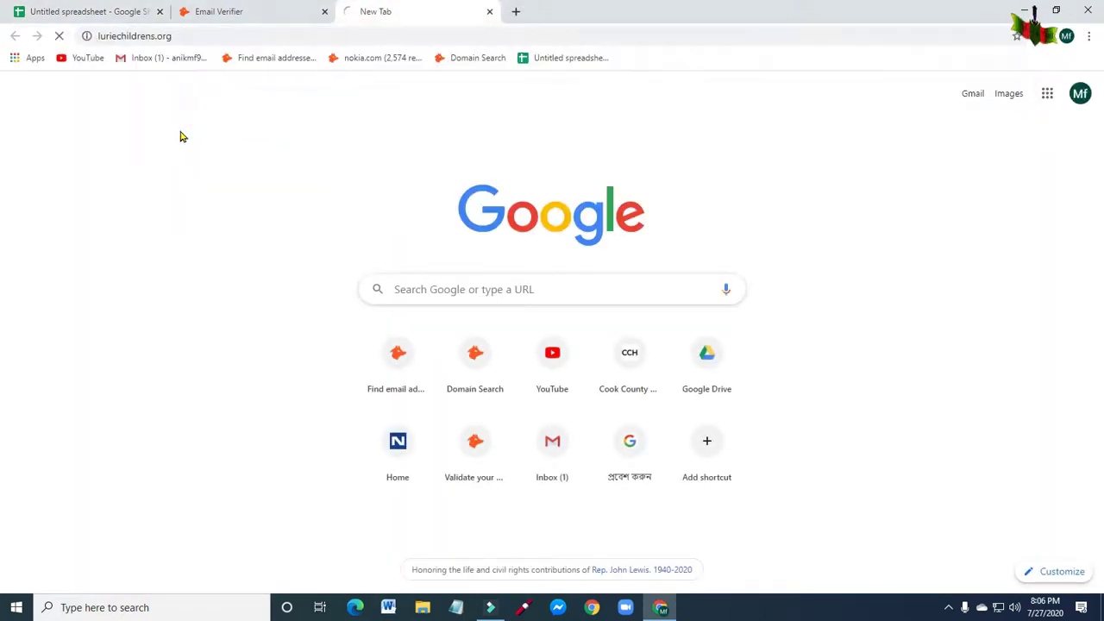
# Copy the Lurie Children's contact name from B4 of the spreadsheet and paste it as the full name in Hunter's Email Finder.
pyautogui.click(89, 13)
pyautogui.click(271, 207)
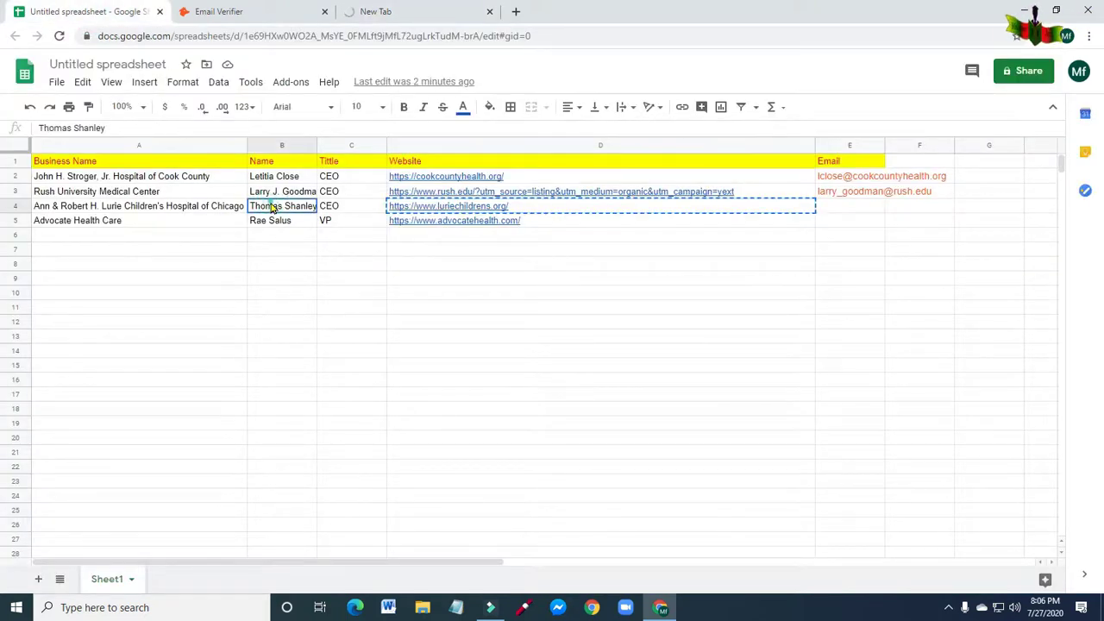
pyautogui.rightClick(271, 207)
pyautogui.click(304, 125)
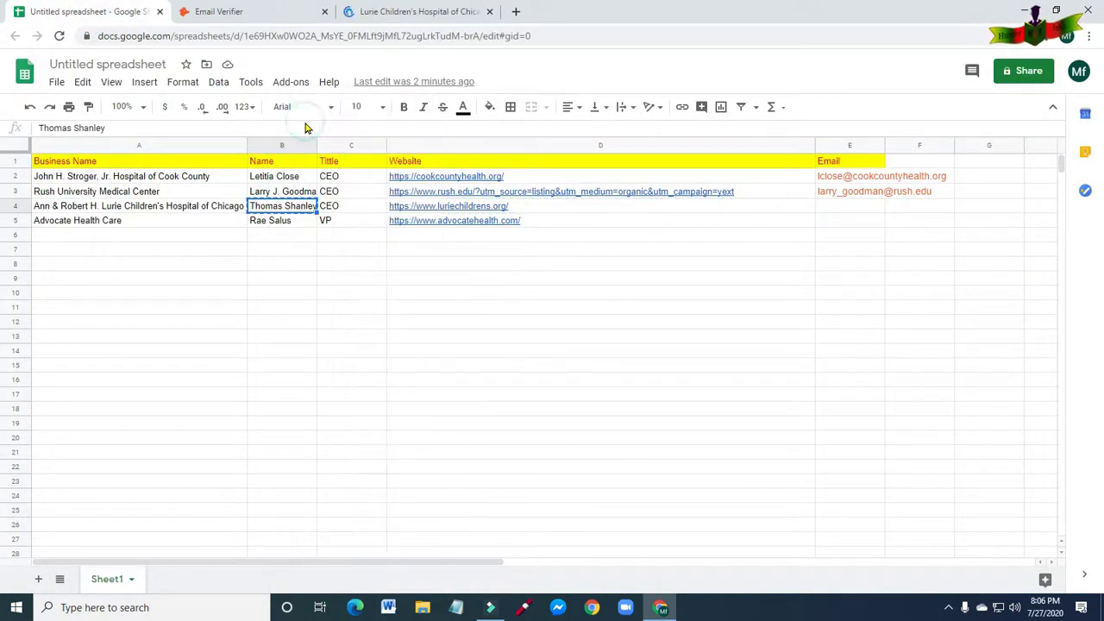
pyautogui.click(226, 13)
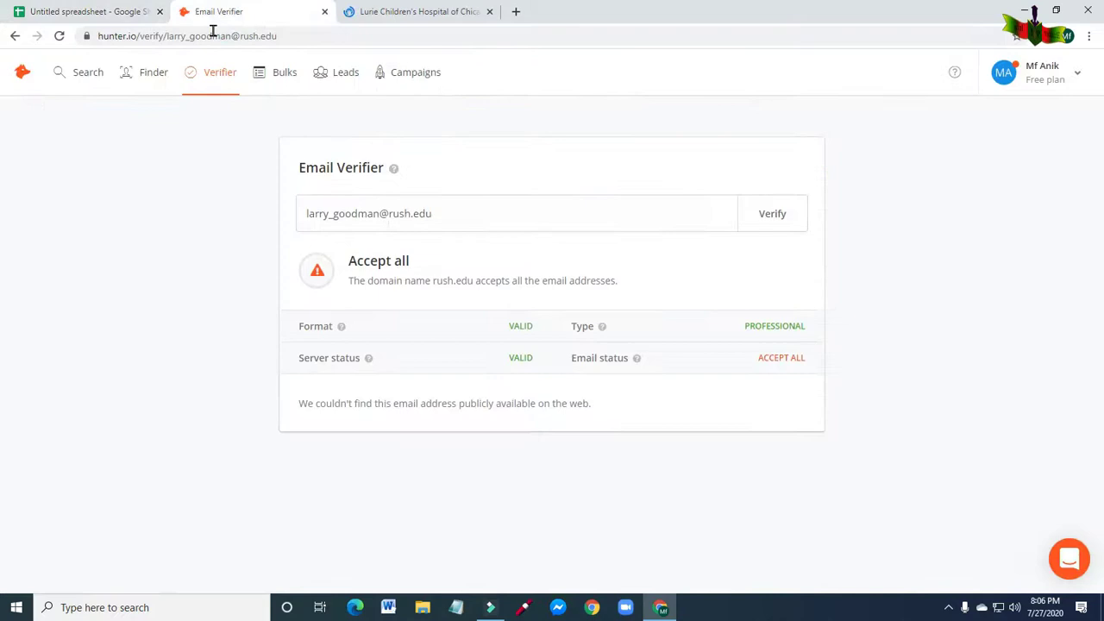
pyautogui.click(148, 77)
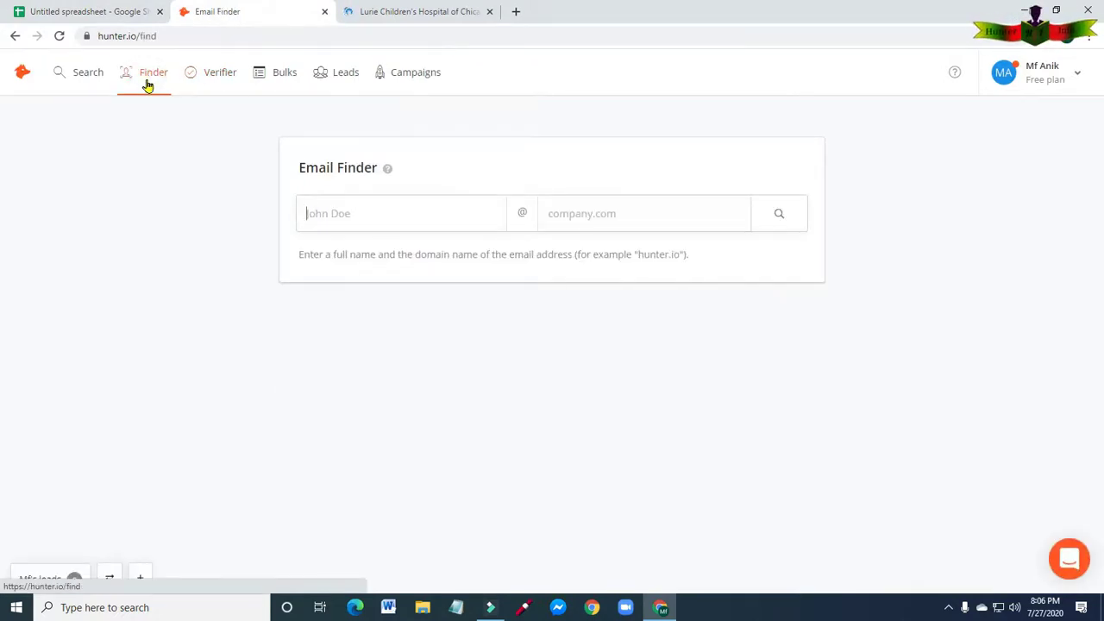
pyautogui.rightClick(326, 211)
pyautogui.click(356, 318)
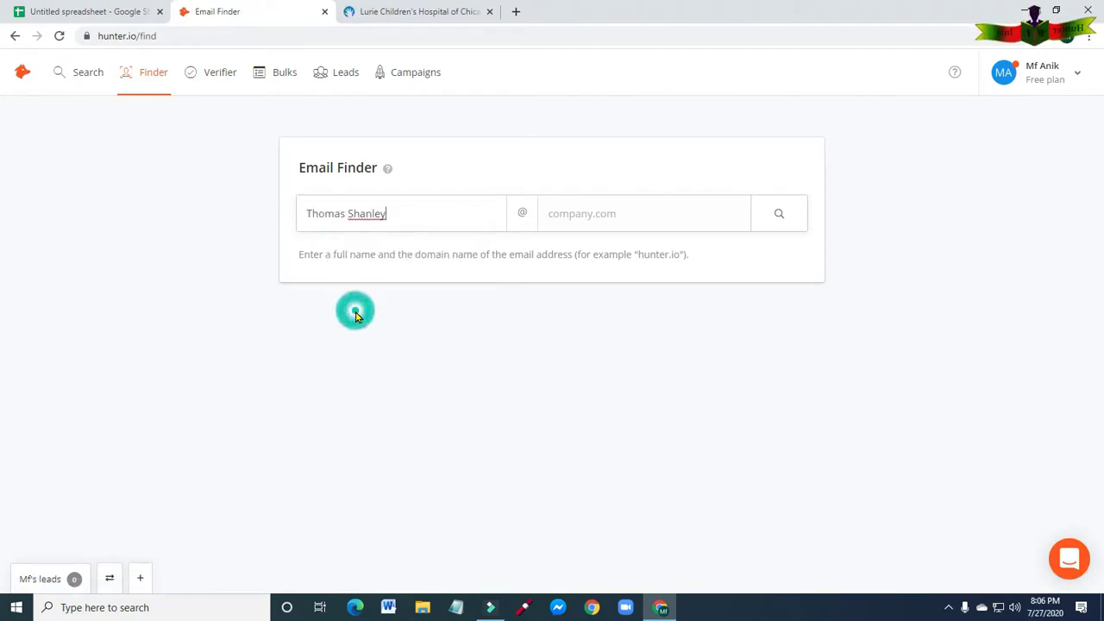
# Copy only the domain luriechildrens.org from the address of the Lurie Children's website.
pyautogui.click(613, 215)
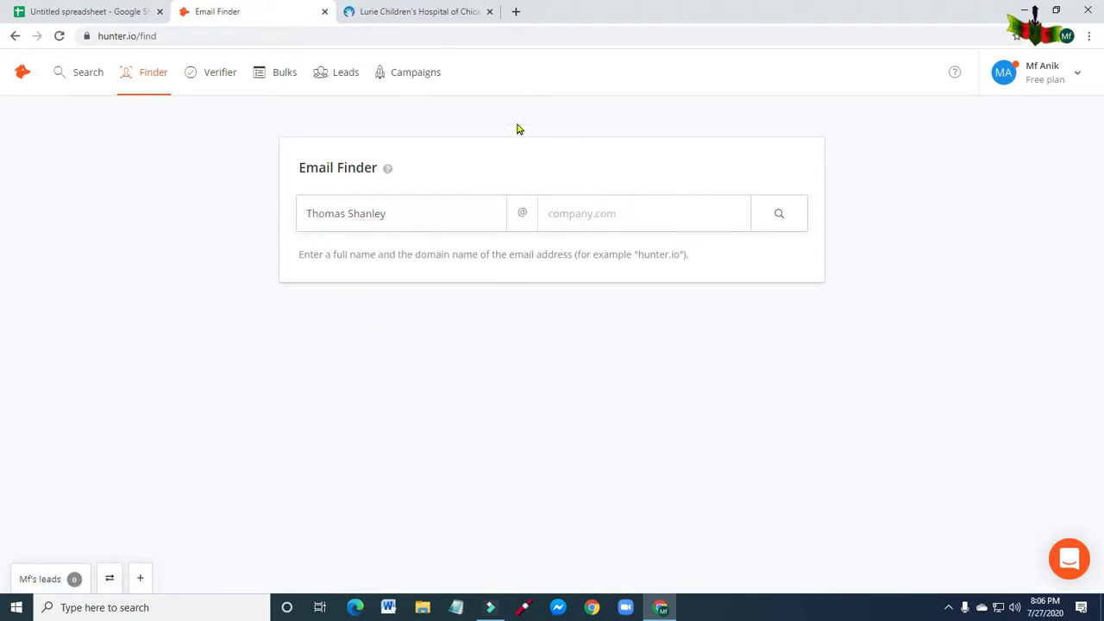
pyautogui.click(424, 14)
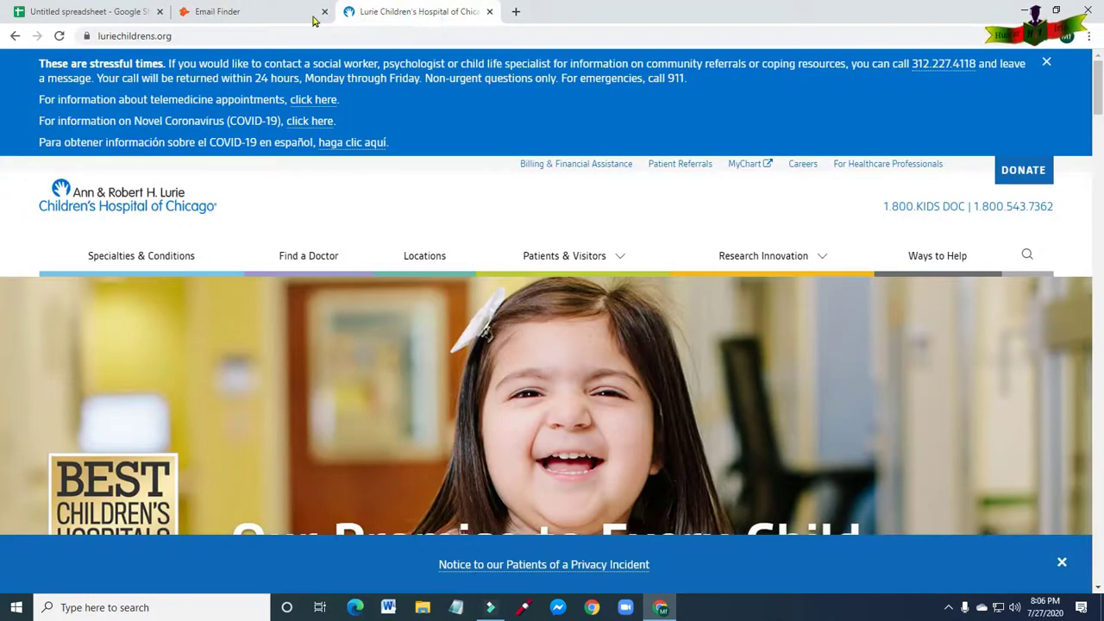
pyautogui.click(219, 37)
pyautogui.doubleClick(219, 37)
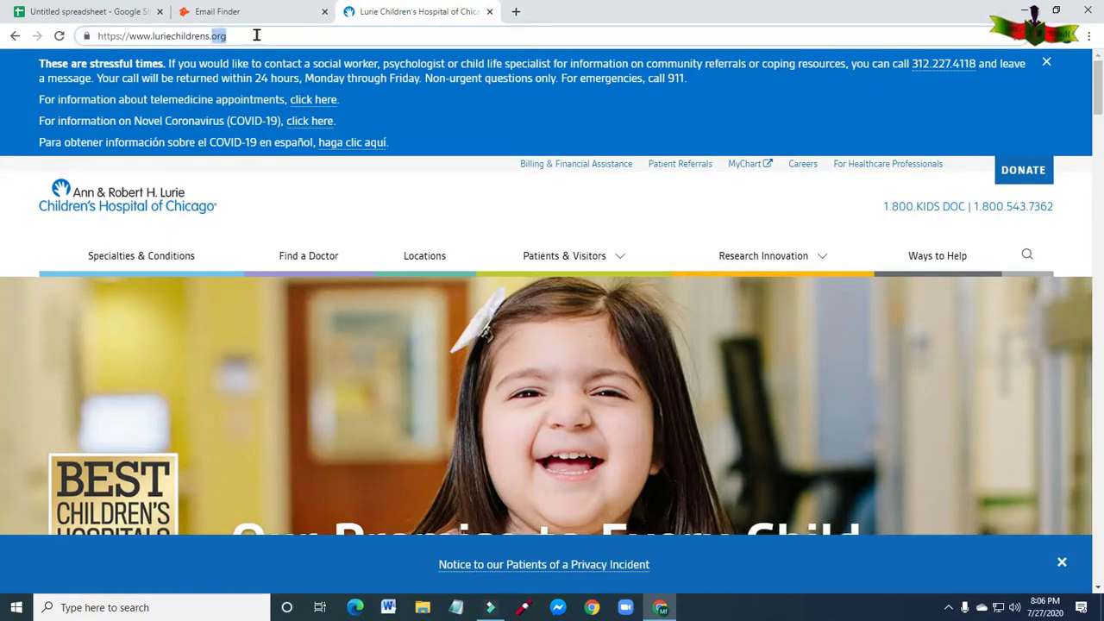
pyautogui.moveTo(256, 35); pyautogui.dragTo(151, 37)
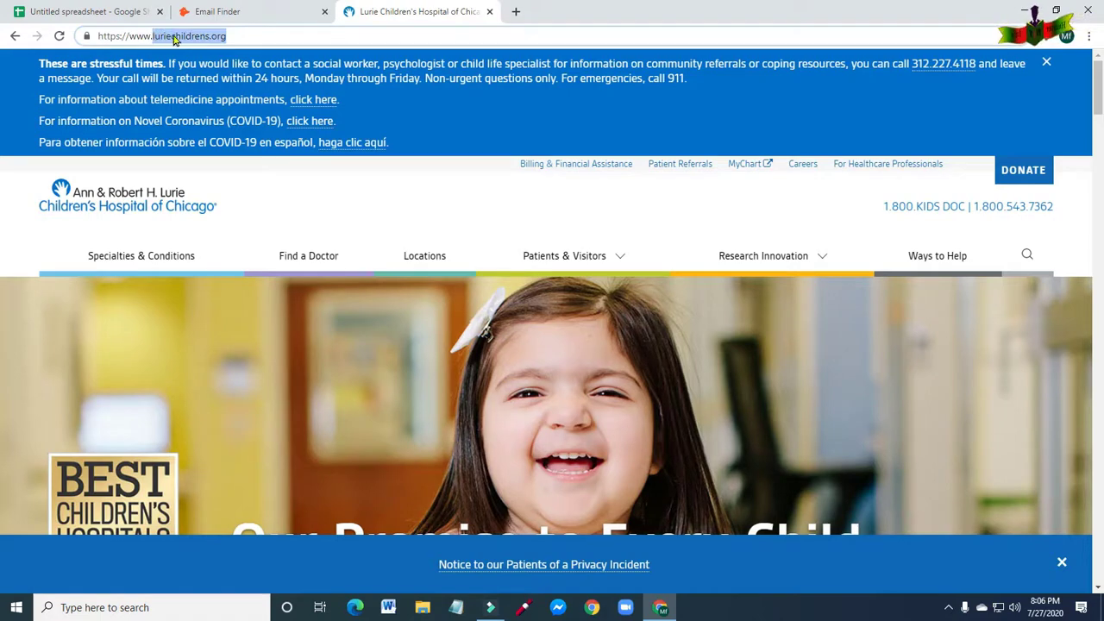
pyautogui.rightClick(175, 40)
pyautogui.click(208, 109)
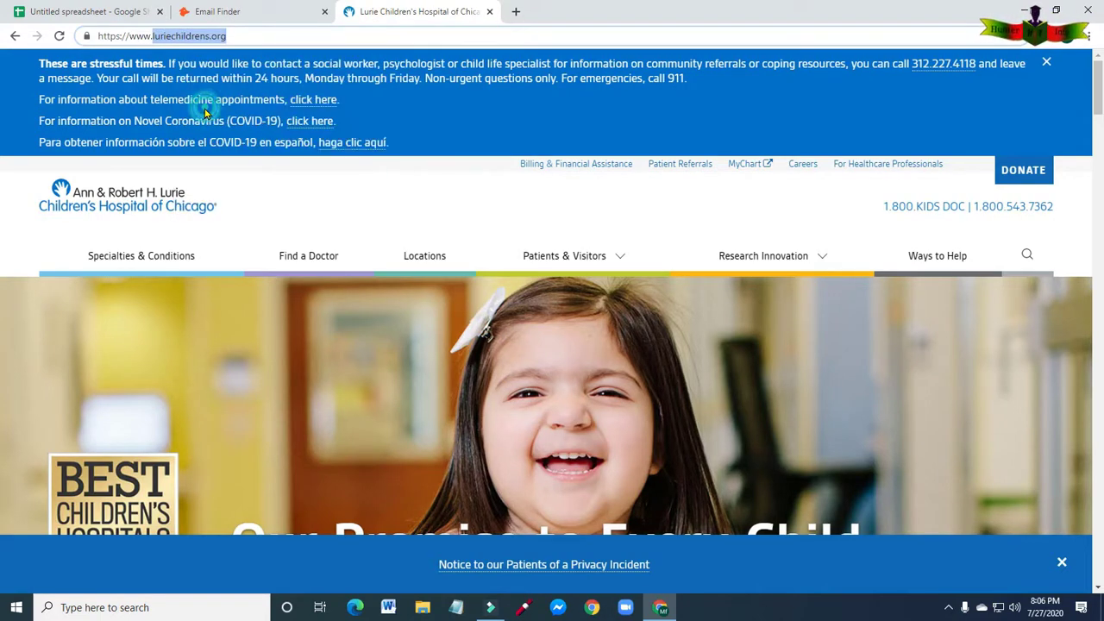
# Enter luriechildrens.org as the company domain in Email Finder and run the search.
pyautogui.click(232, 12)
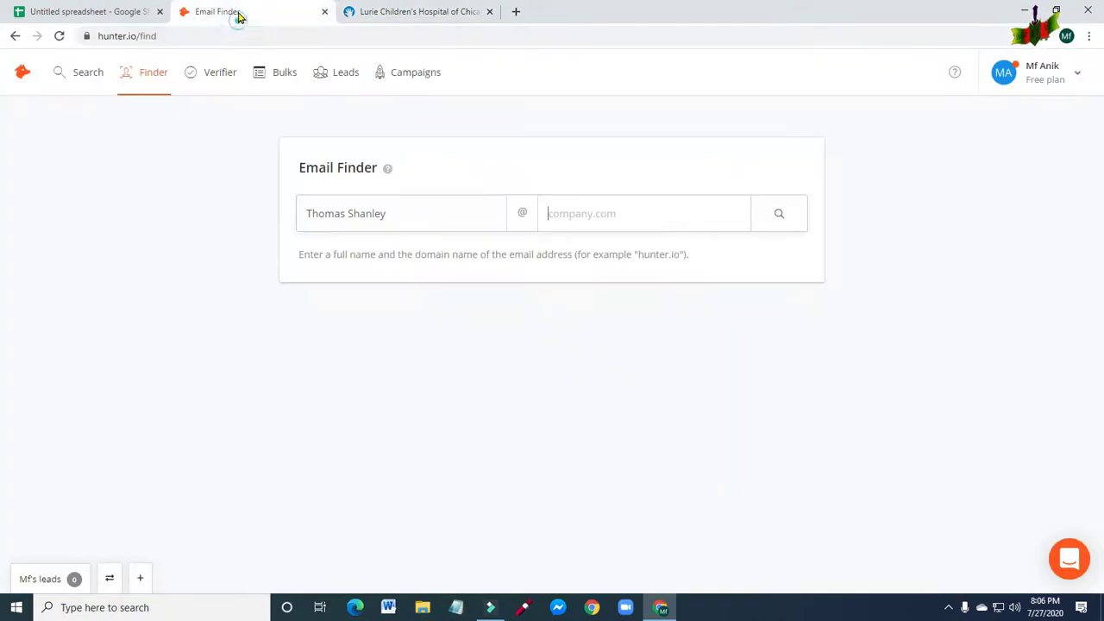
pyautogui.rightClick(562, 214)
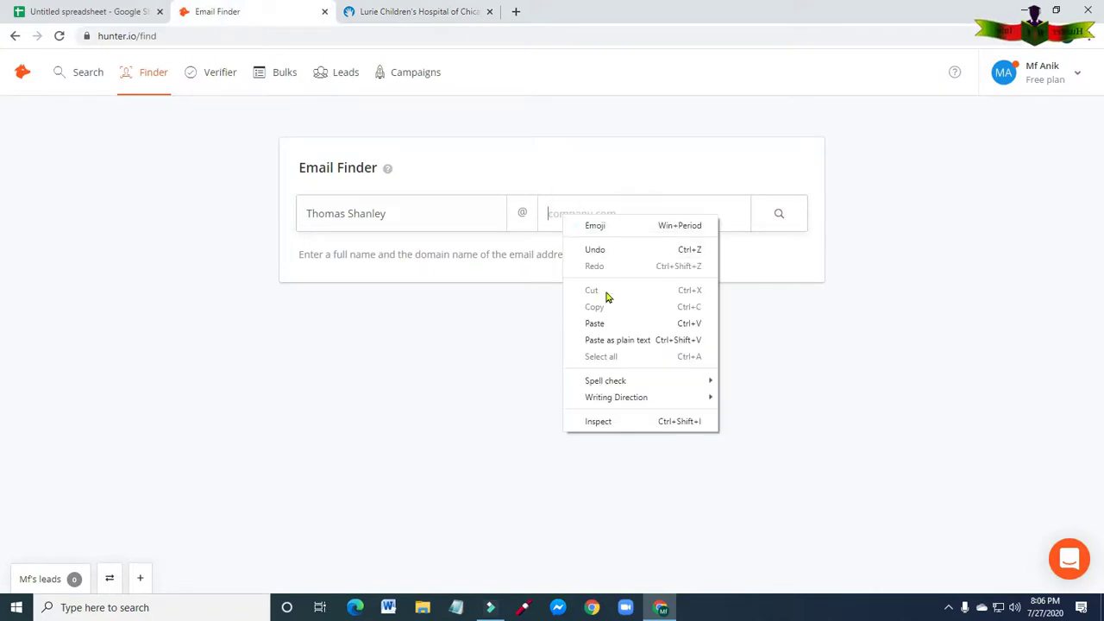
pyautogui.click(608, 322)
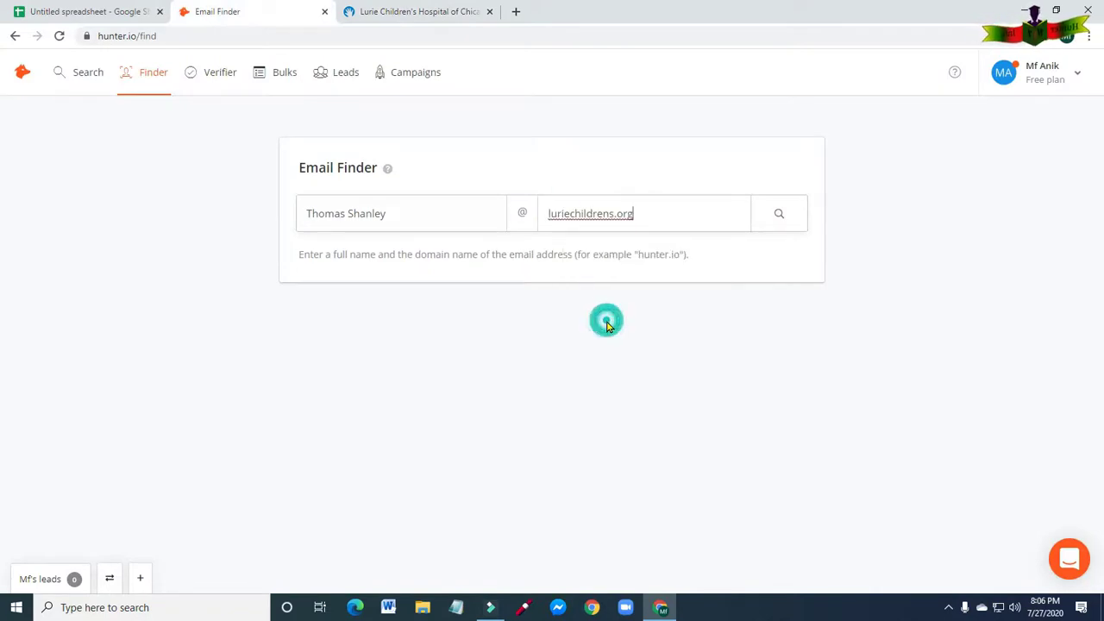
pyautogui.click(785, 213)
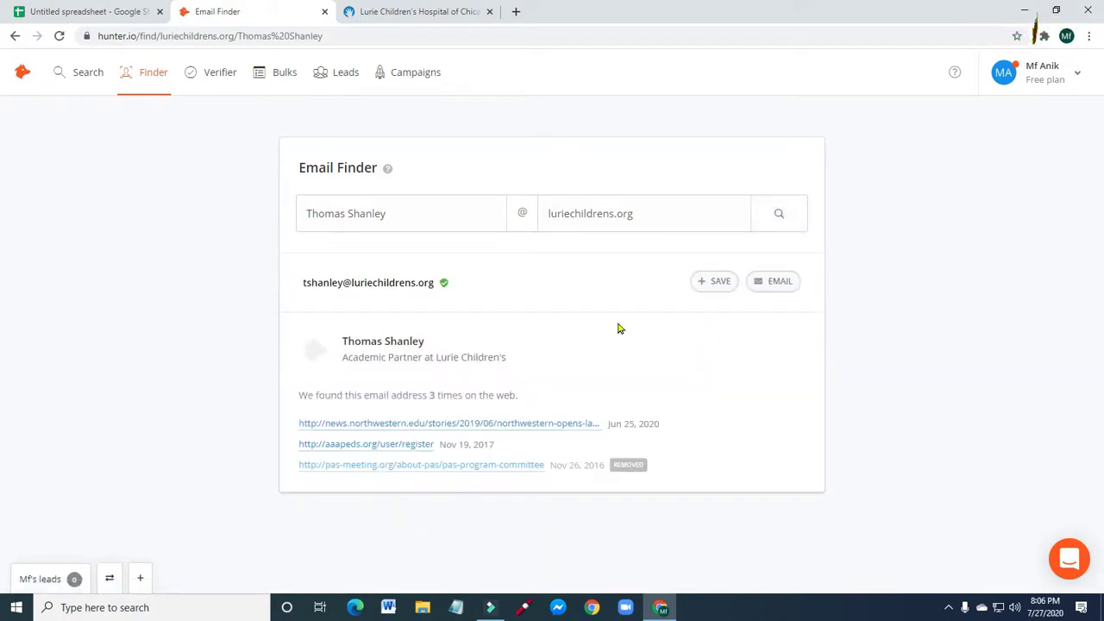
# Copy the Lurie Children's contact's email address from the Email Finder result and paste it into E4 of the spreadsheet.
pyautogui.moveTo(433, 282); pyautogui.dragTo(304, 284)
pyautogui.rightClick(351, 287)
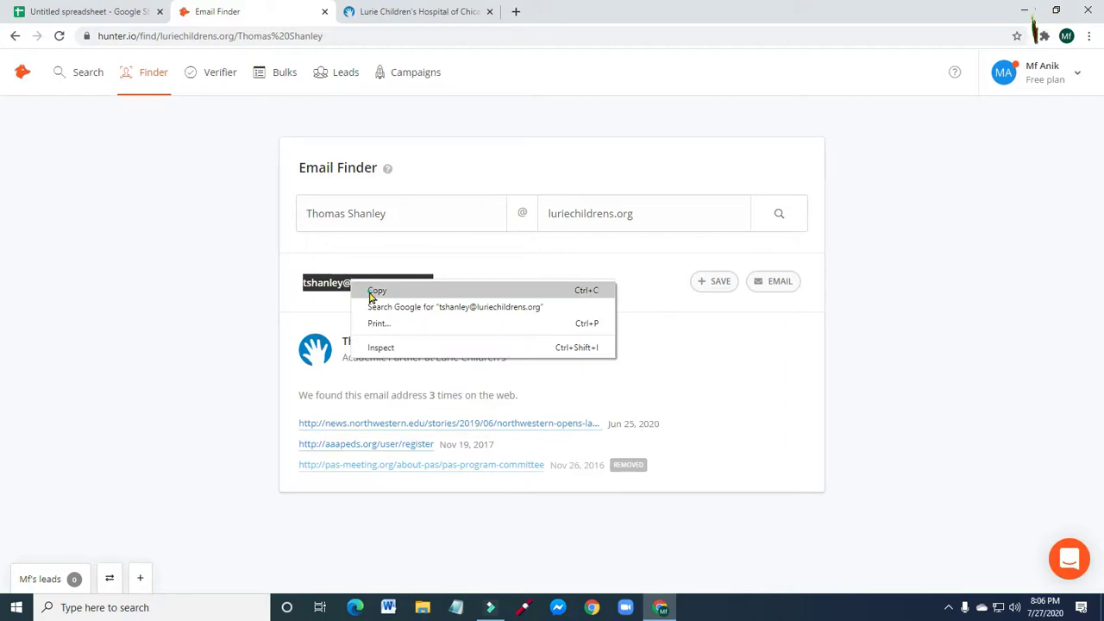
pyautogui.click(374, 292)
pyautogui.click(69, 11)
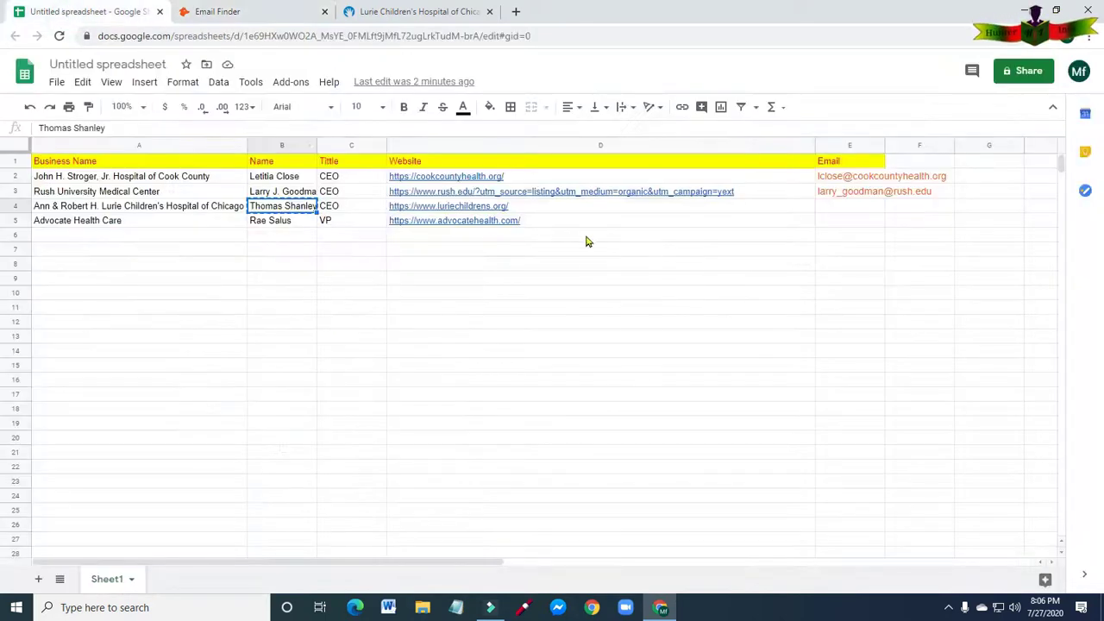
pyautogui.click(838, 207)
pyautogui.rightClick(838, 209)
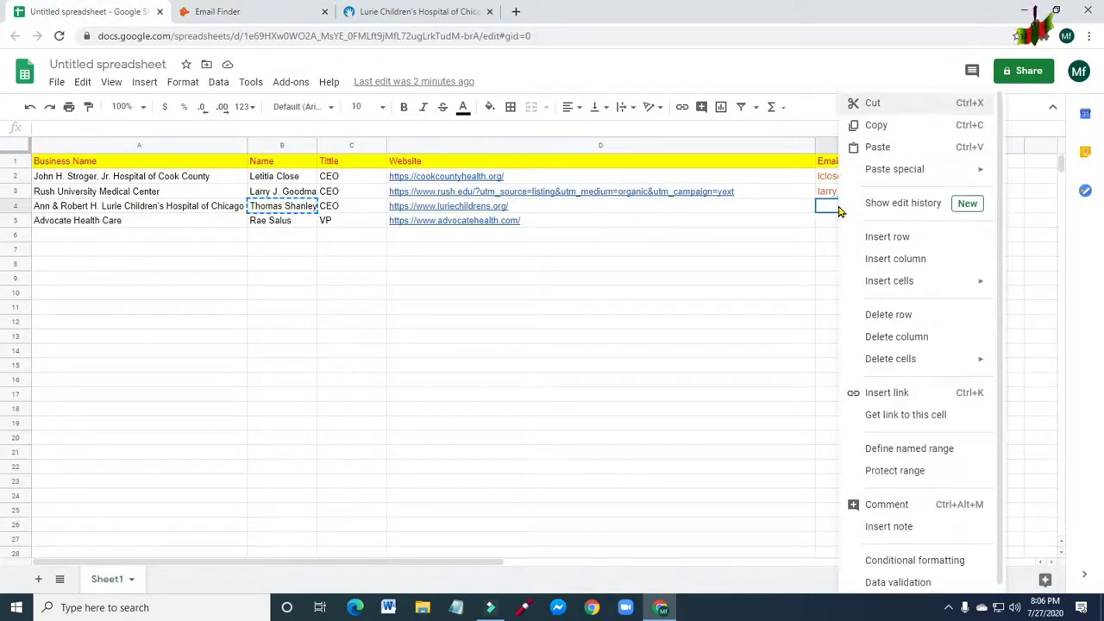
pyautogui.click(858, 149)
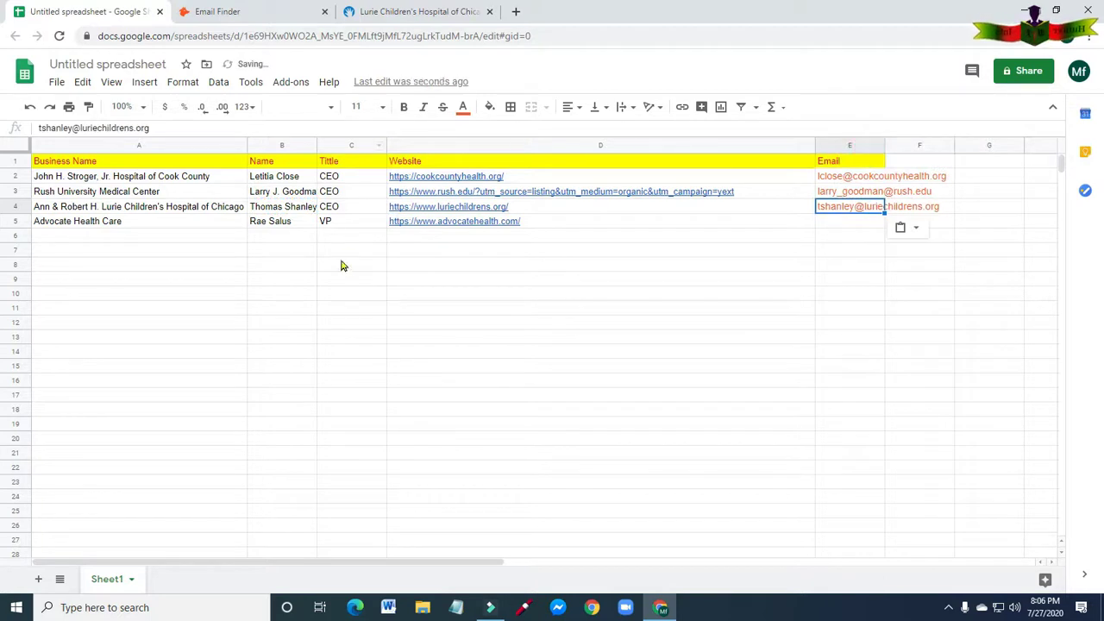
# Open Hunter's Email Verifier, paste the Lurie Children's contact's email address and run the verification.
pyautogui.click(253, 13)
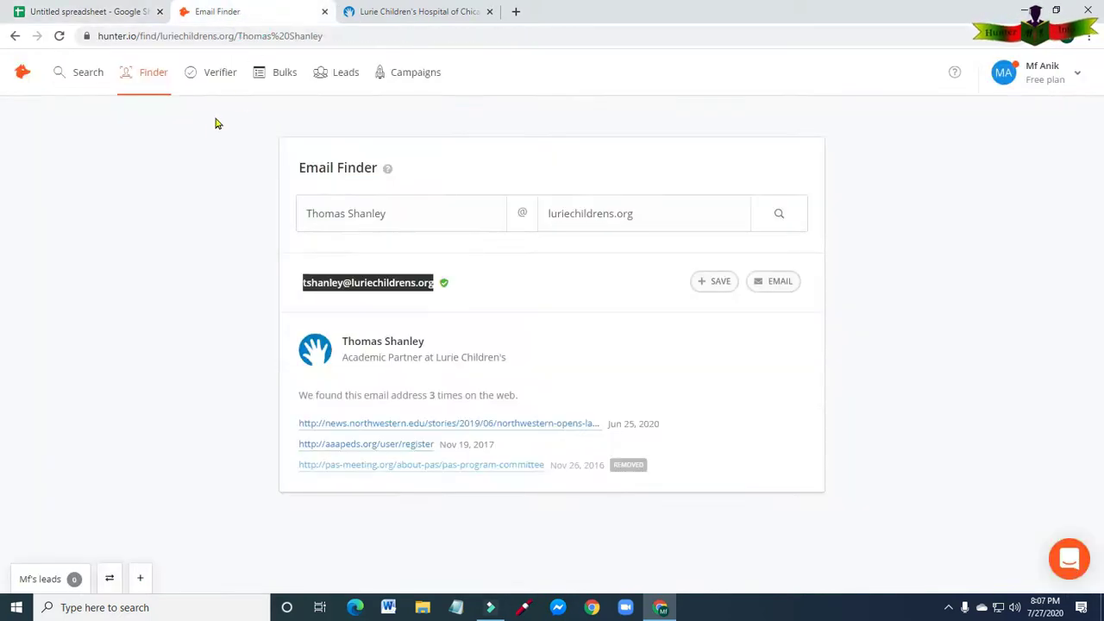
pyautogui.click(216, 73)
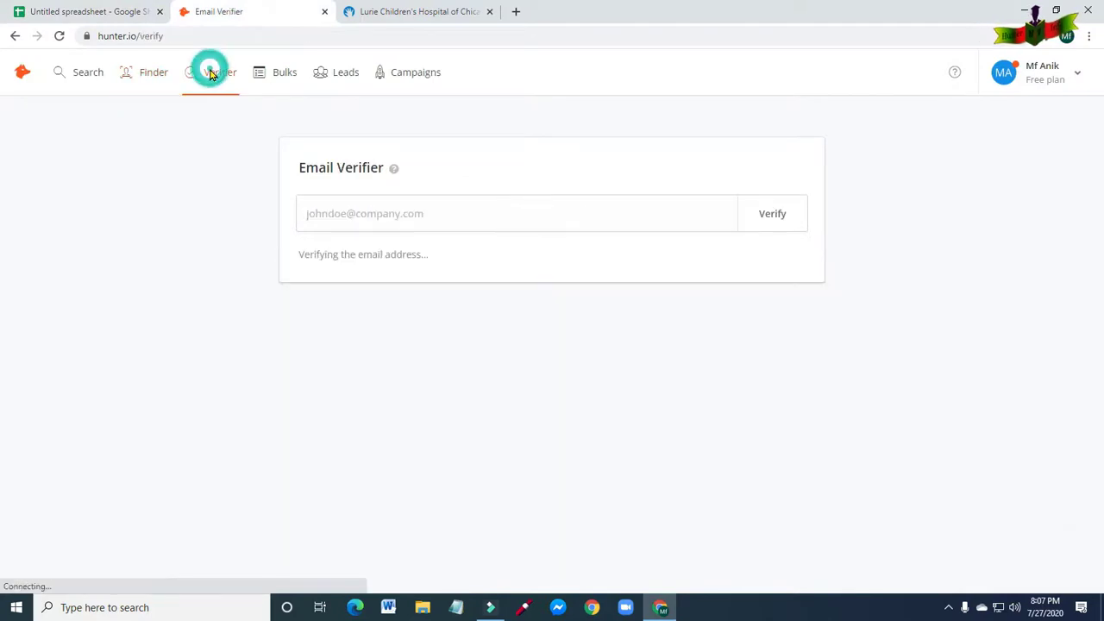
pyautogui.rightClick(401, 213)
pyautogui.click(449, 317)
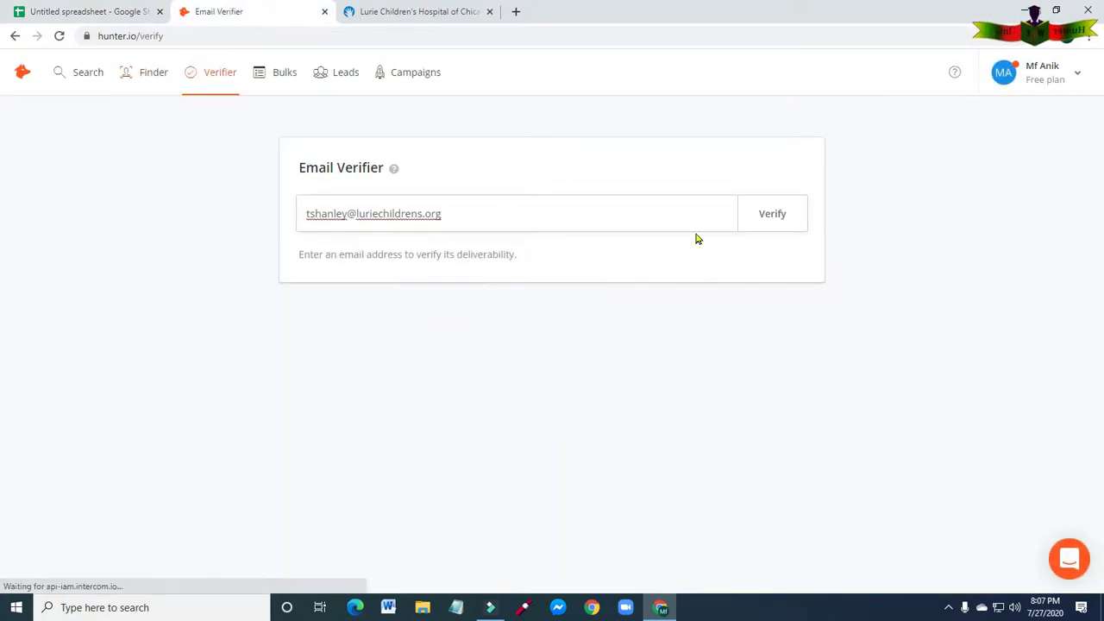
pyautogui.click(771, 220)
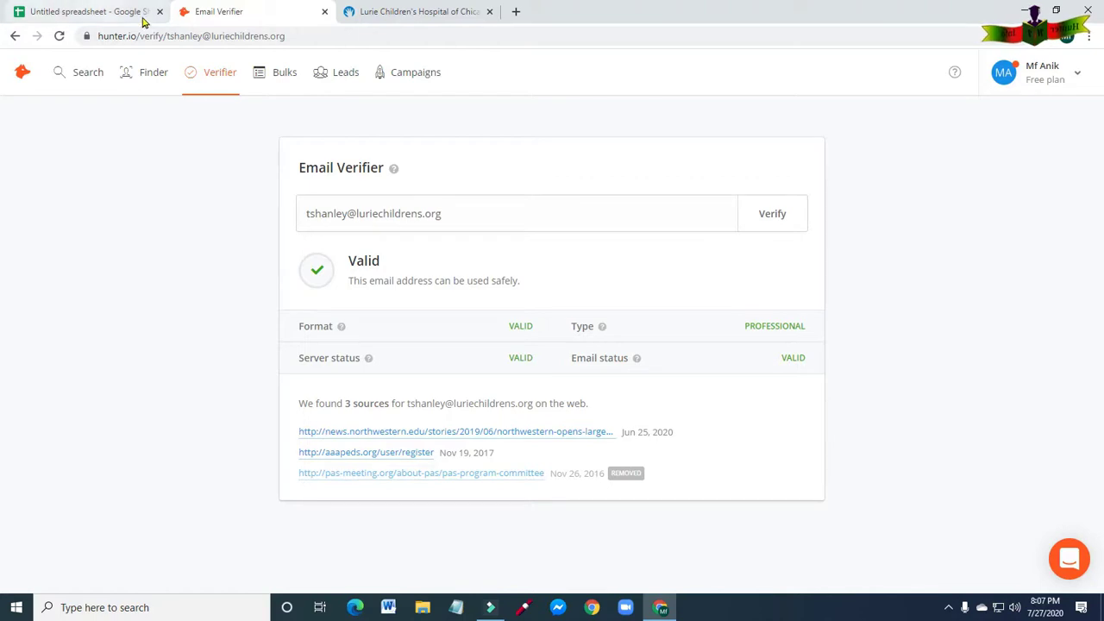
# Close the Lurie Children's website, copy the Advocate Health Care website address from D5 of the spreadsheet and open it in a new browser tab.
pyautogui.click(489, 12)
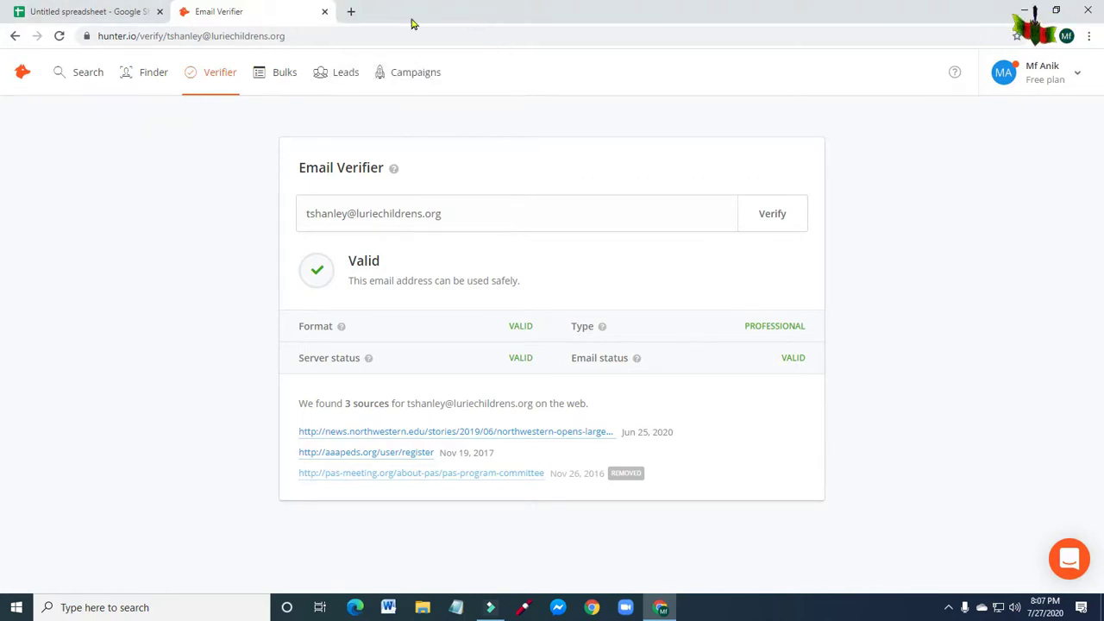
pyautogui.click(129, 11)
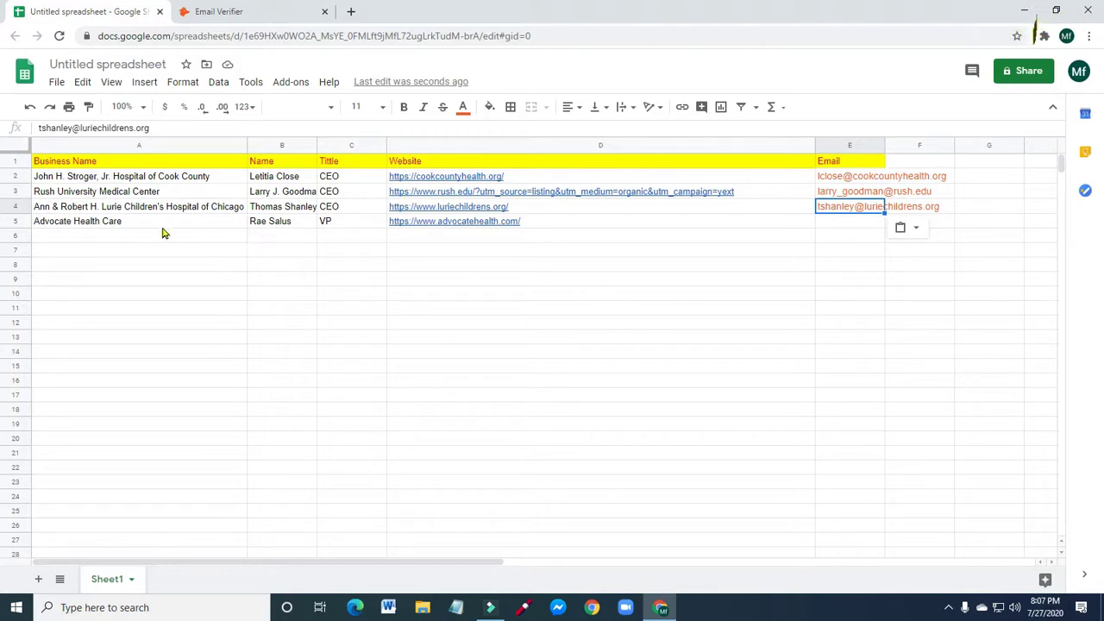
pyautogui.click(445, 223)
pyautogui.rightClick(446, 222)
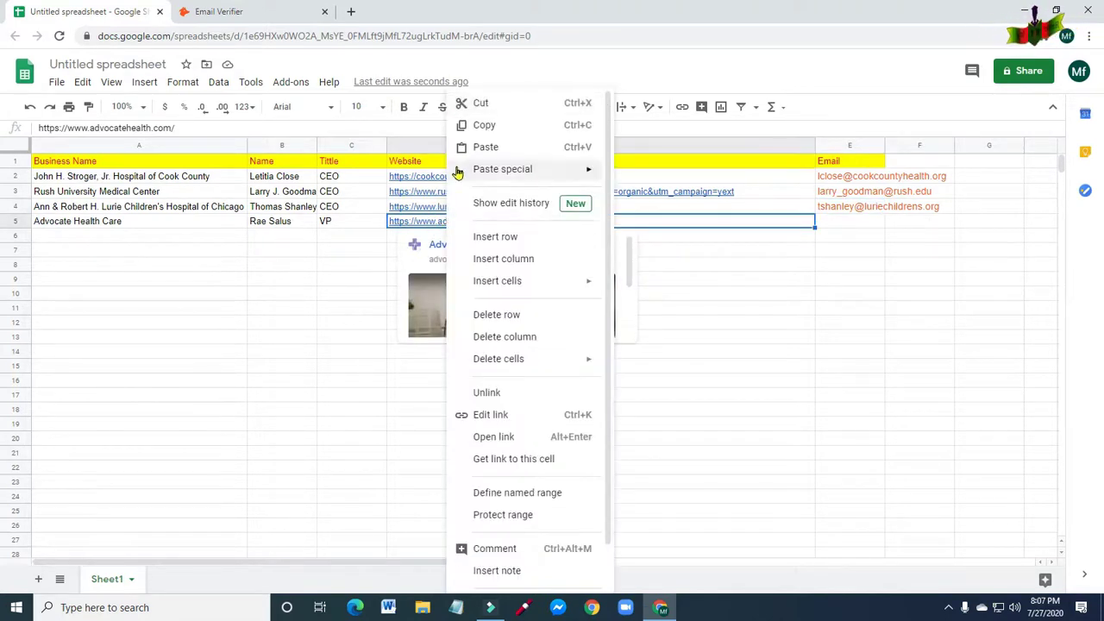
pyautogui.click(478, 127)
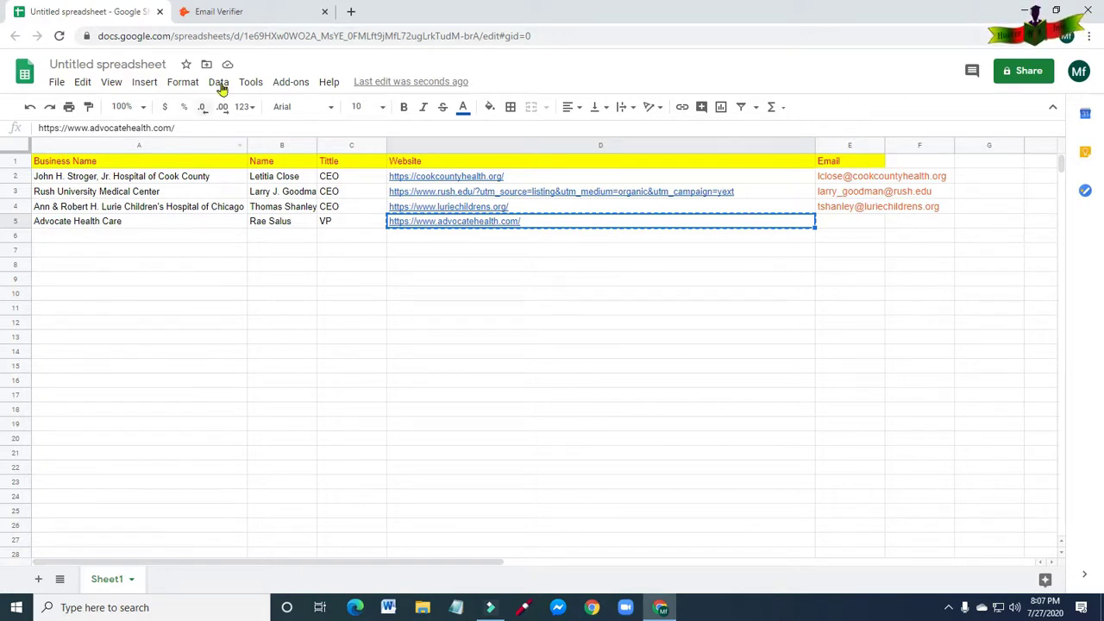
pyautogui.click(350, 12)
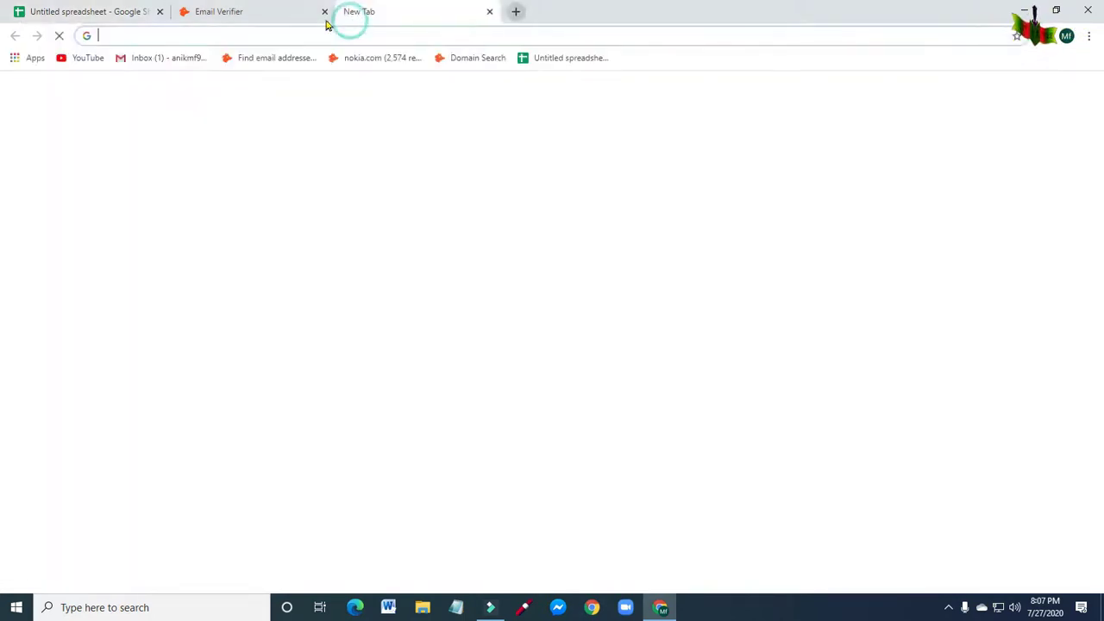
pyautogui.rightClick(182, 38)
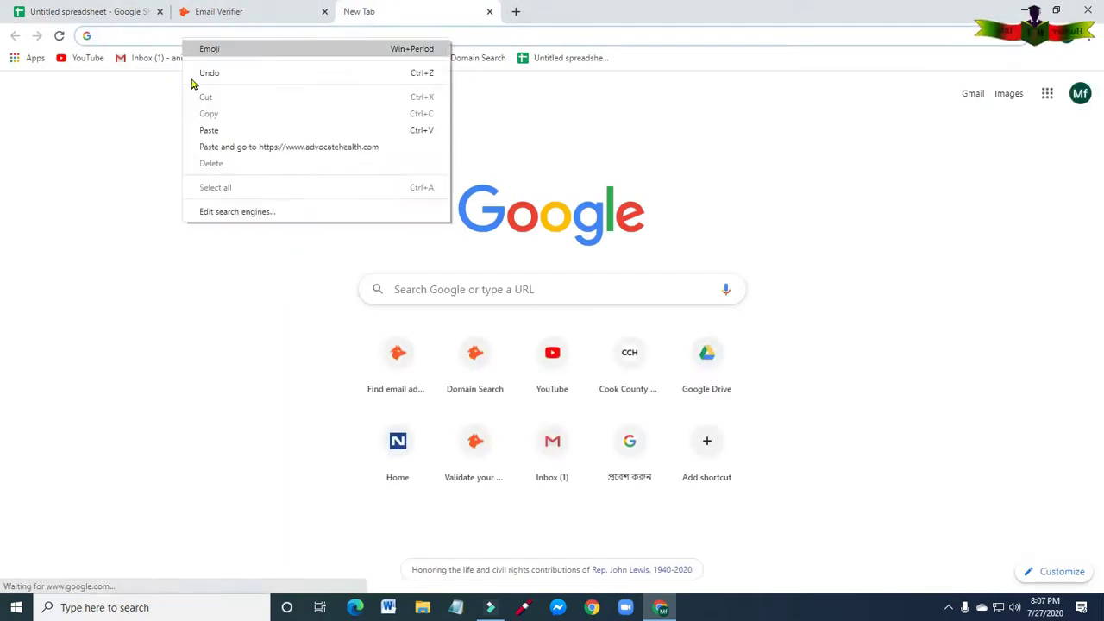
pyautogui.click(207, 129)
pyautogui.press('Return')
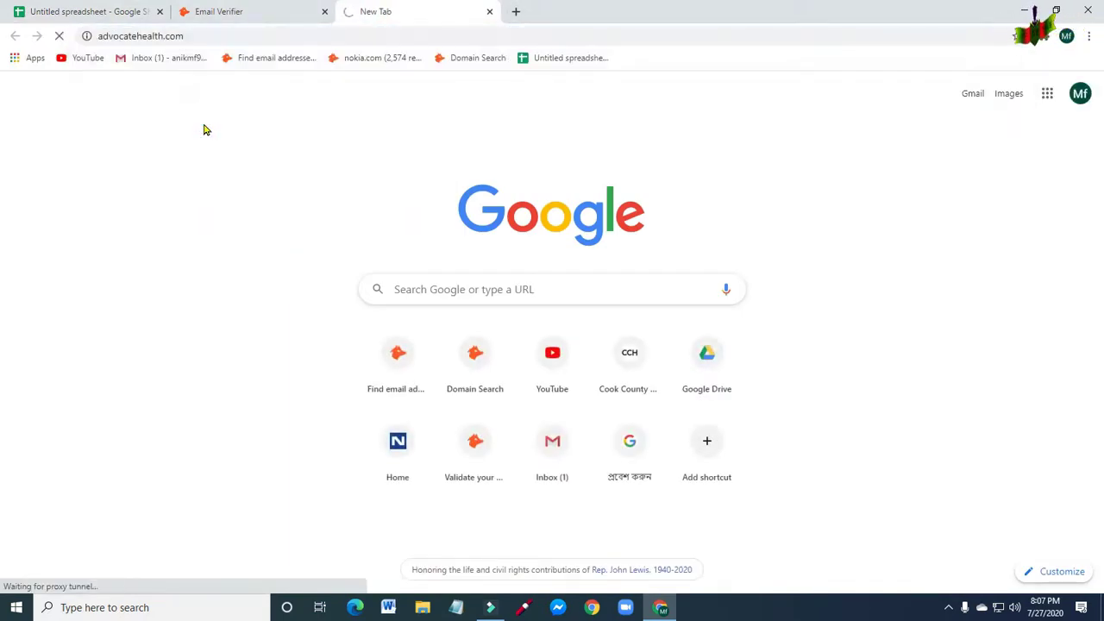
# Copy the Advocate Health Care contact's name from B5 of the spreadsheet and paste it into the name field of Hunter's Email Finder.
pyautogui.click(109, 9)
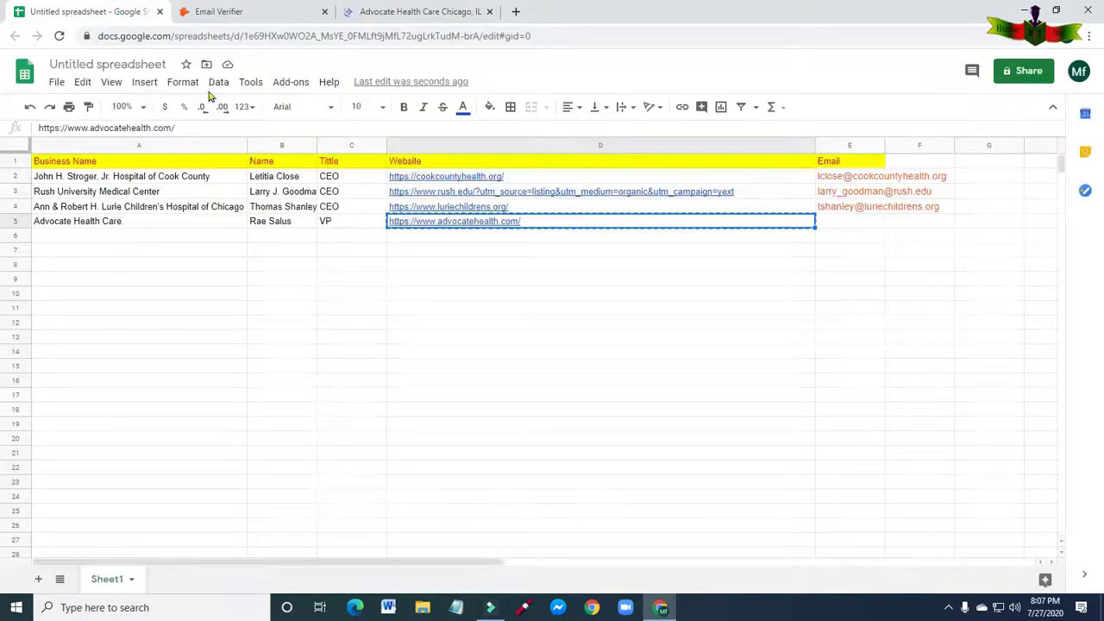
pyautogui.click(287, 223)
pyautogui.rightClick(287, 223)
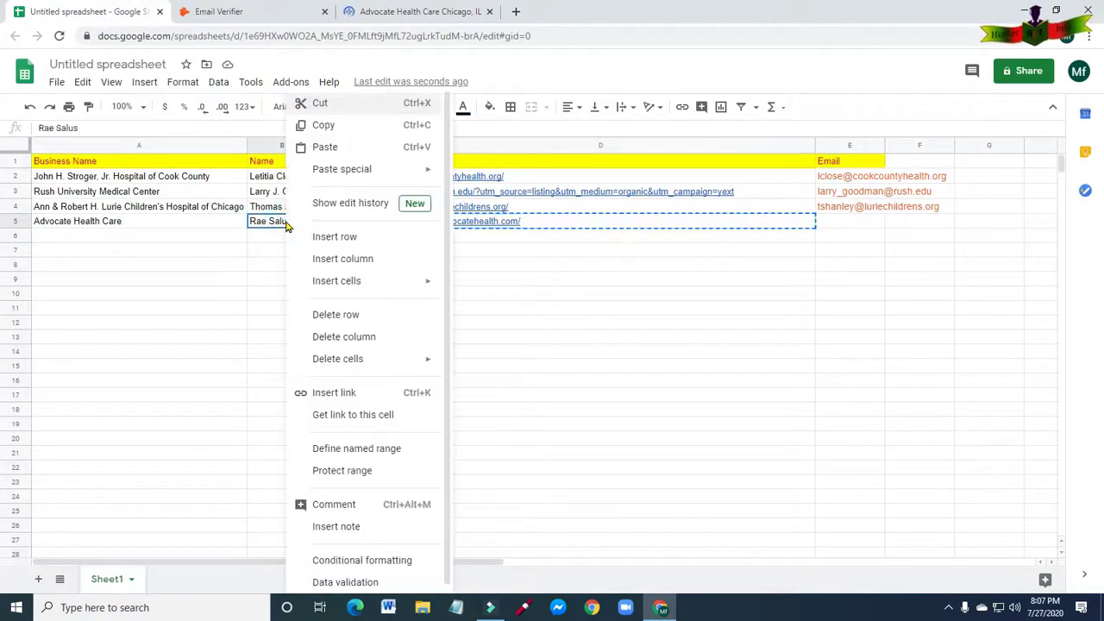
pyautogui.click(323, 125)
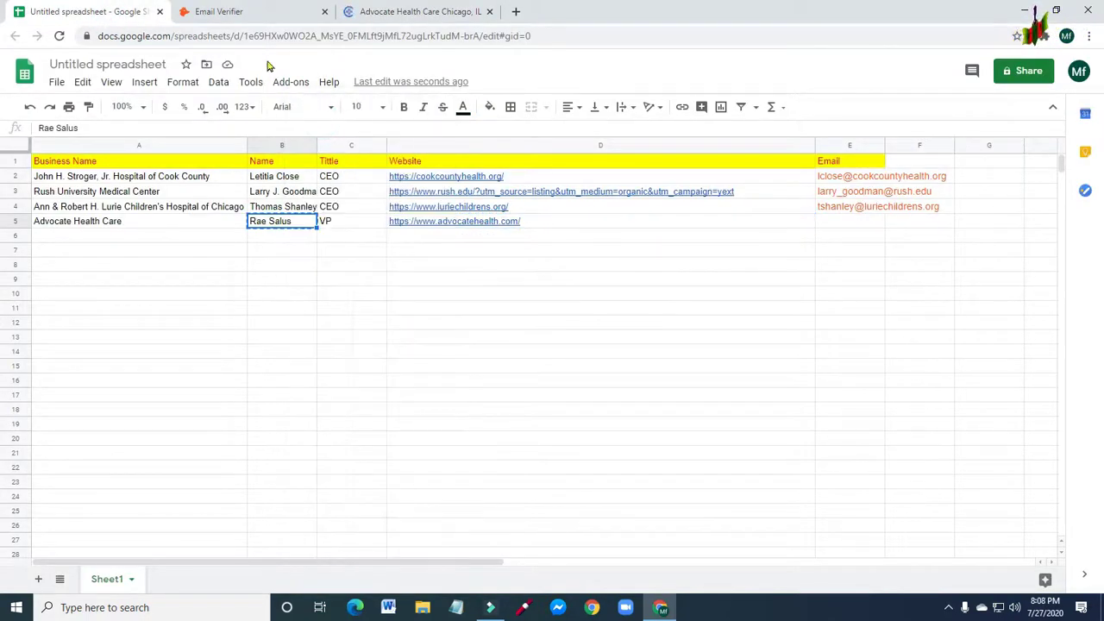
pyautogui.click(239, 12)
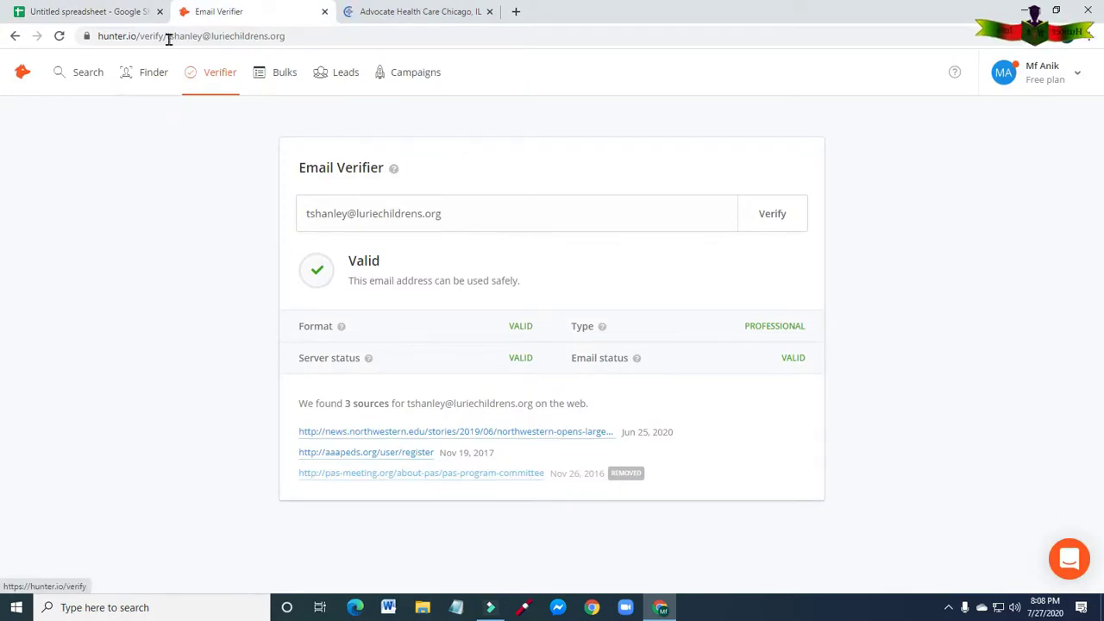
pyautogui.click(153, 76)
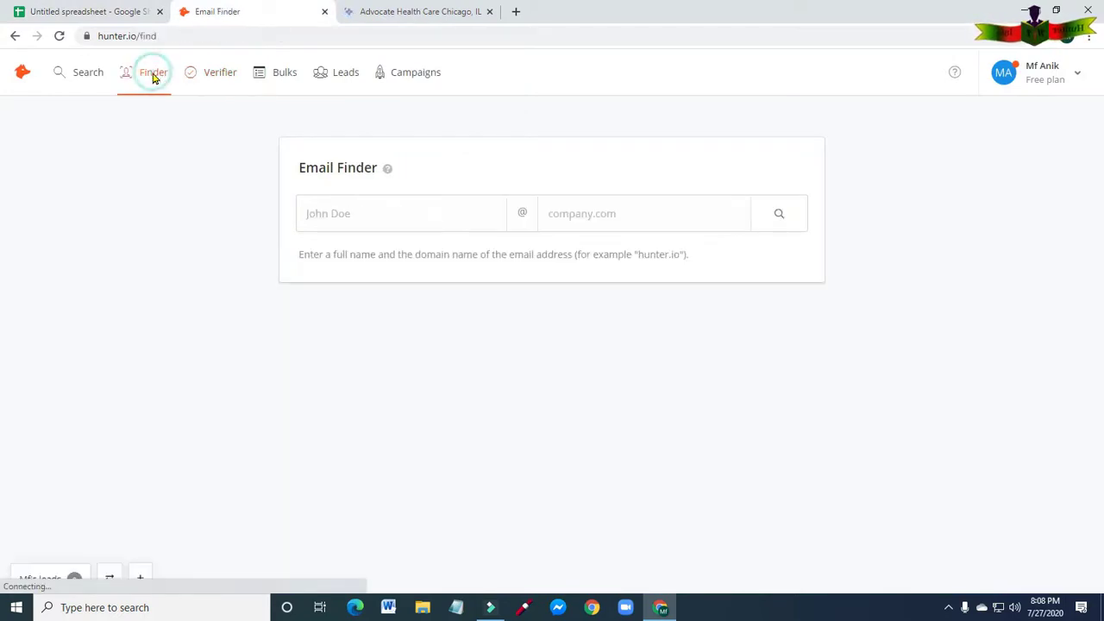
pyautogui.click(382, 213)
pyautogui.rightClick(382, 213)
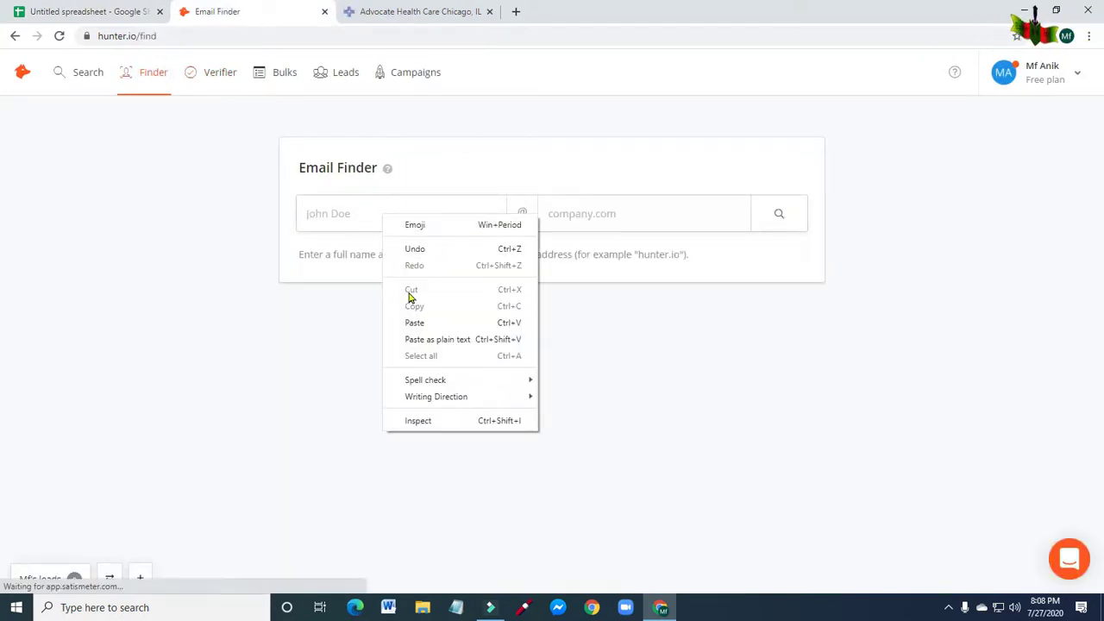
pyautogui.click(417, 320)
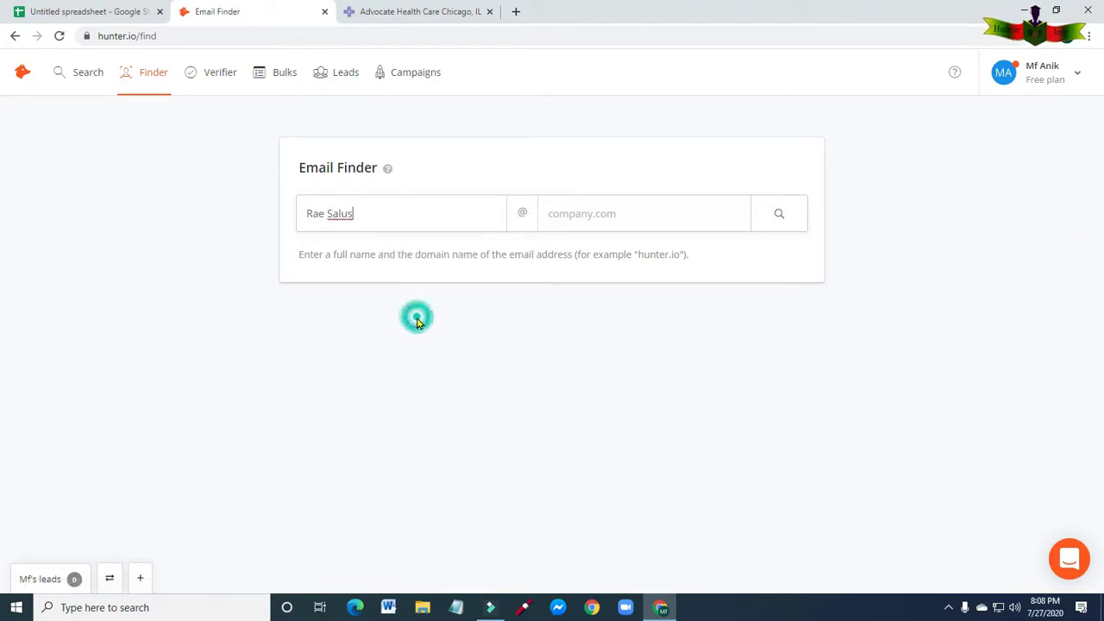
# Copy the domain advocatehealth.com from the Advocate Health Care website address, paste it as the company domain in Email Finder and run the search.
pyautogui.click(568, 216)
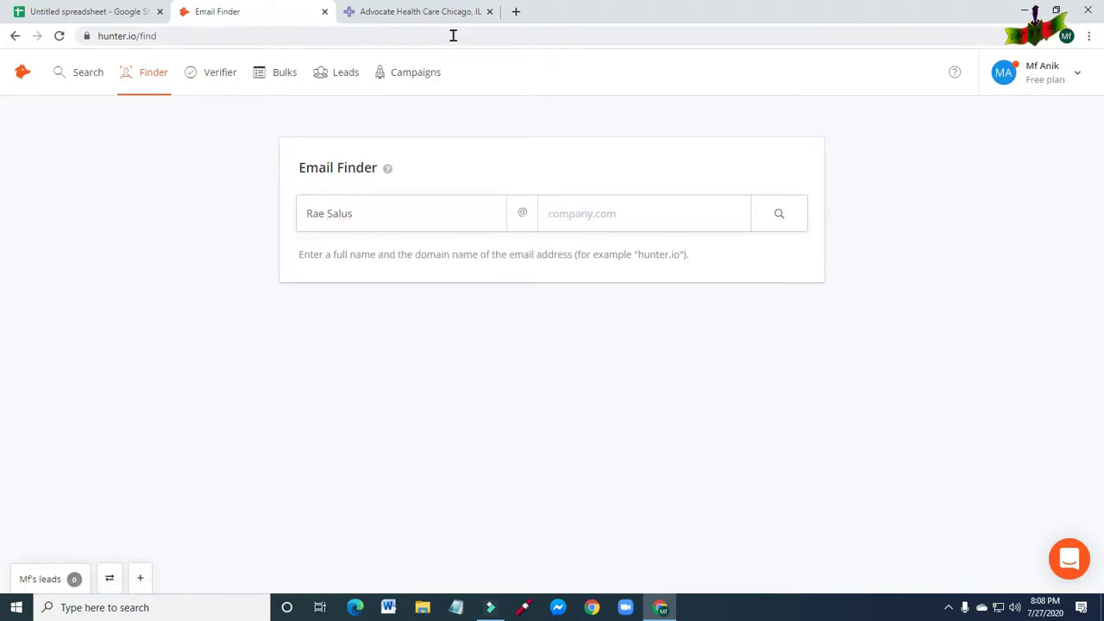
pyautogui.click(436, 12)
pyautogui.click(370, 35)
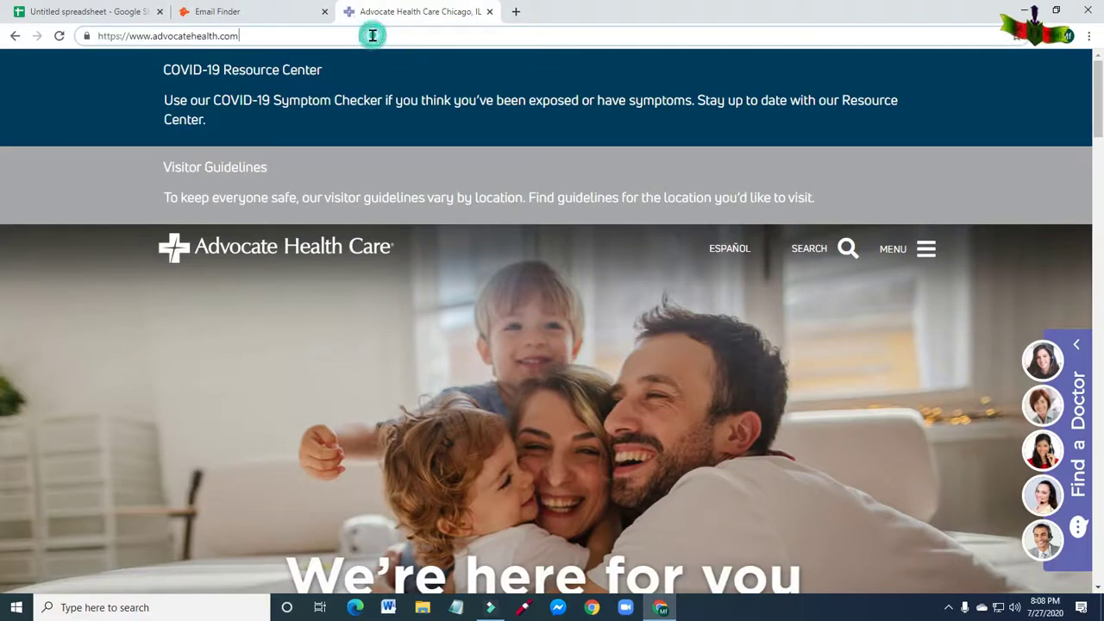
pyautogui.moveTo(370, 34); pyautogui.dragTo(151, 35)
pyautogui.rightClick(171, 36)
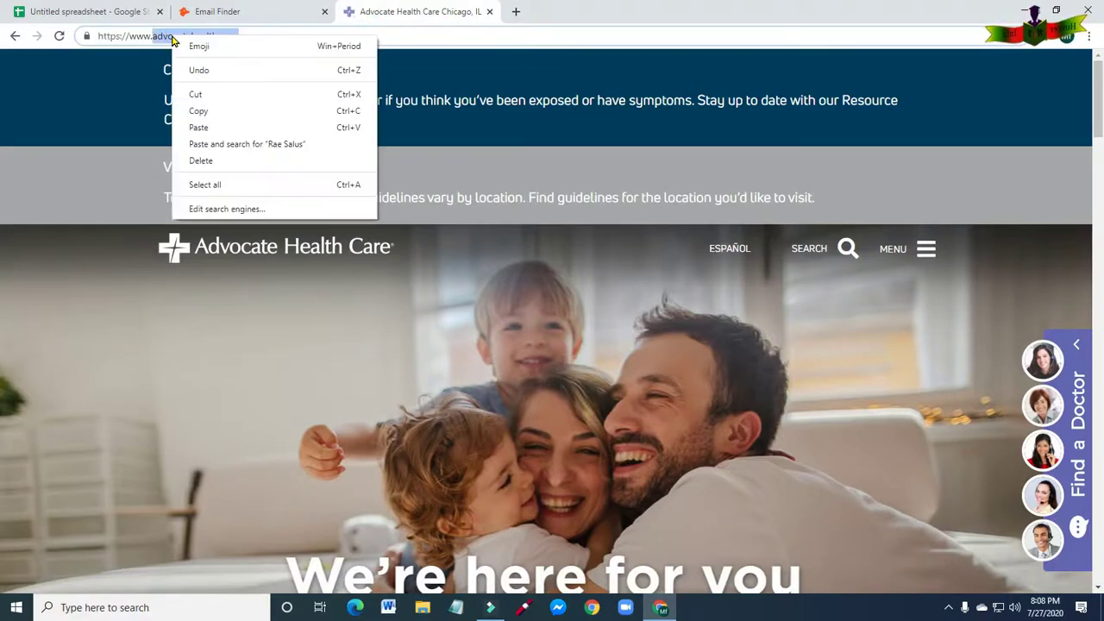
pyautogui.click(212, 111)
pyautogui.click(226, 14)
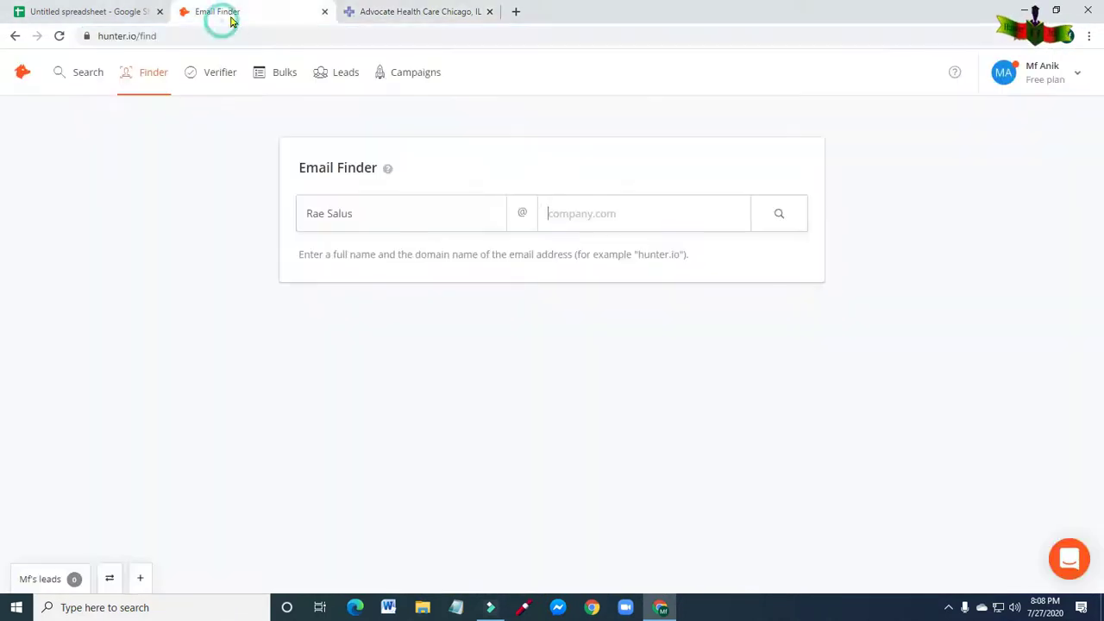
pyautogui.rightClick(579, 214)
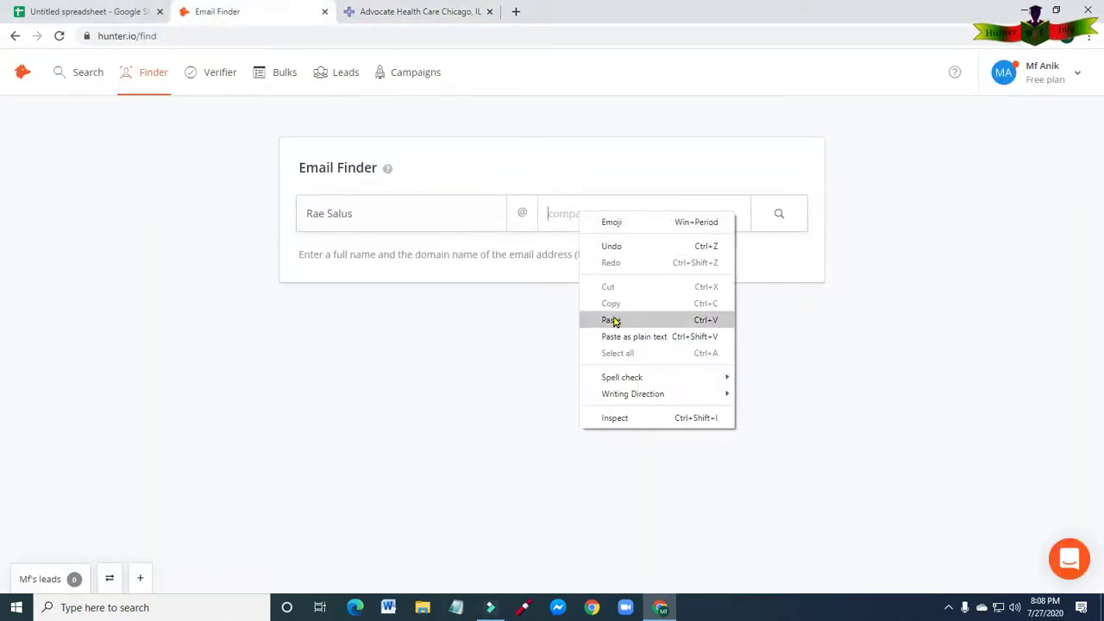
pyautogui.click(611, 320)
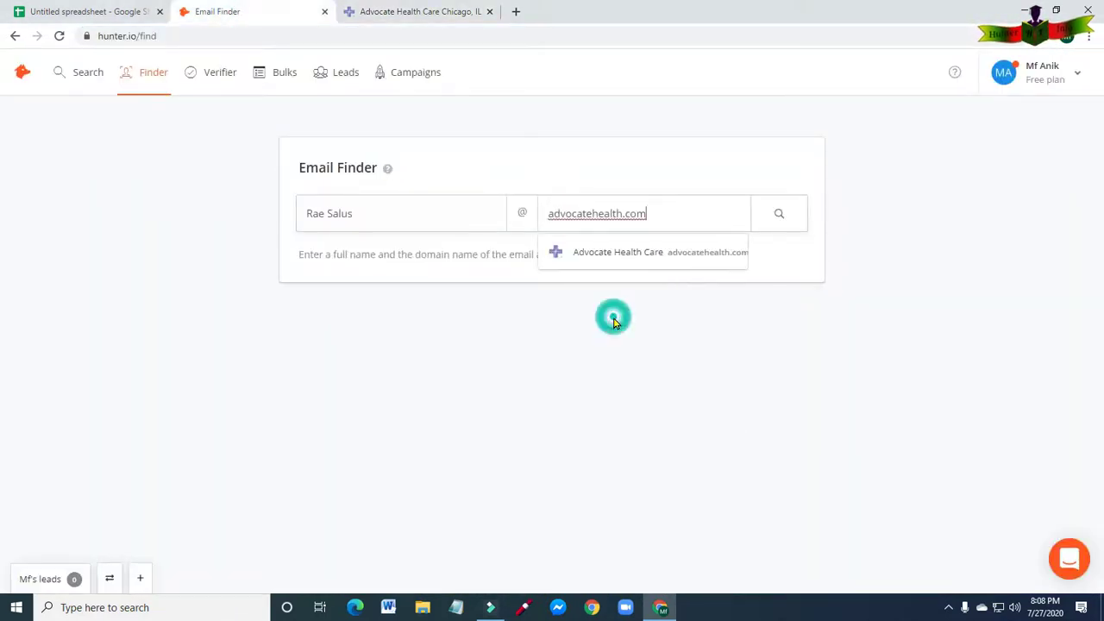
pyautogui.click(779, 216)
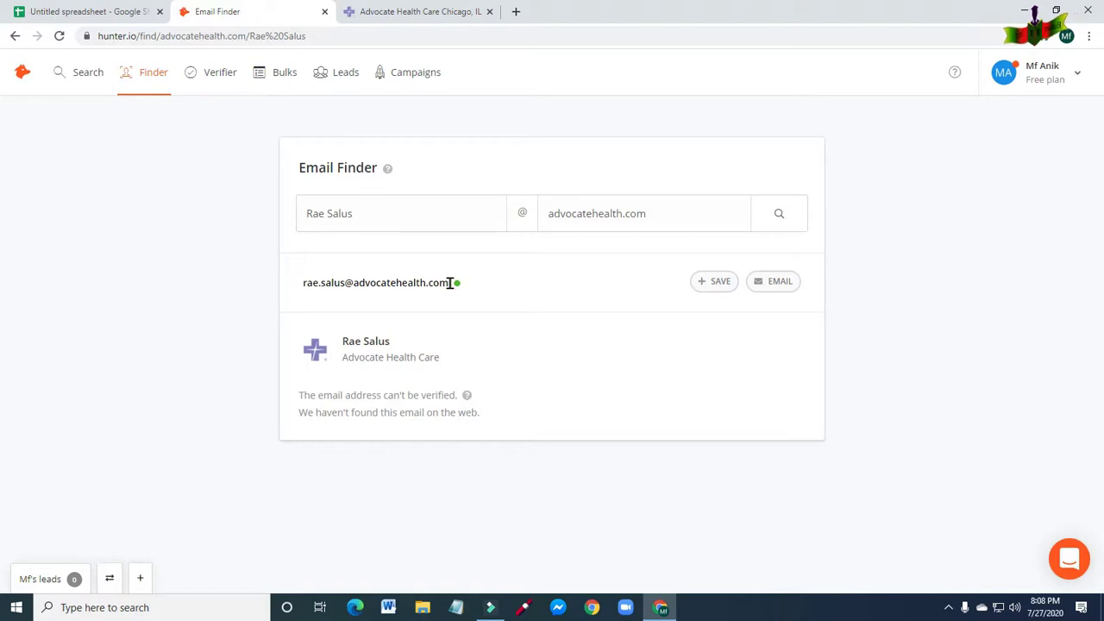
# Copy the Advocate Health Care contact's email address from the Email Finder result and paste it into E5 of the spreadsheet.
pyautogui.moveTo(451, 284); pyautogui.dragTo(353, 293)
pyautogui.tripleClick(300, 297)
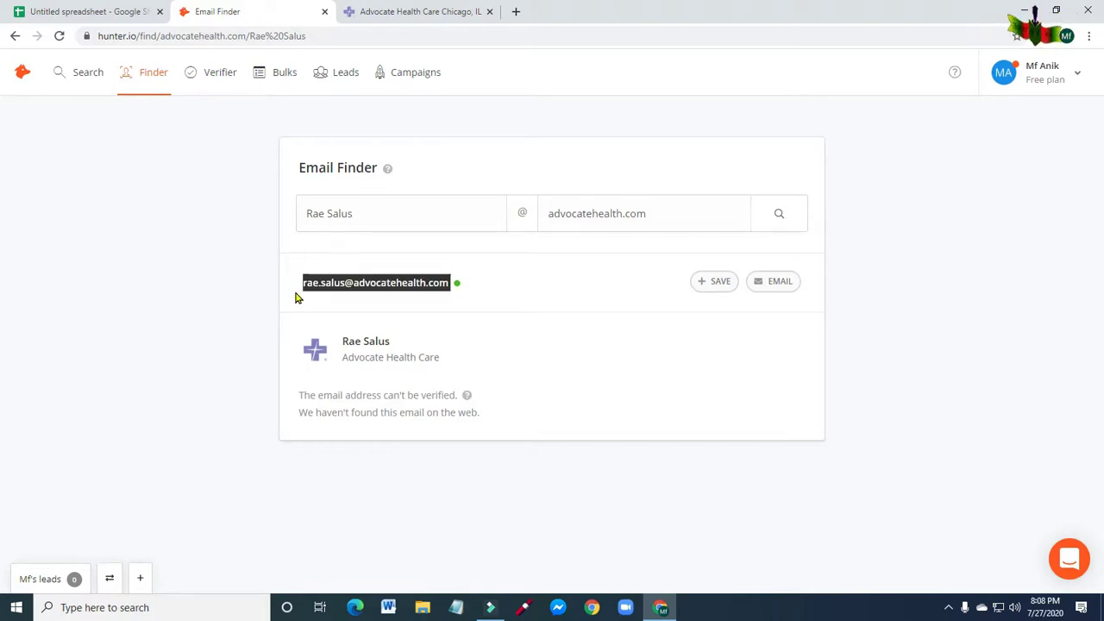
pyautogui.rightClick(350, 287)
pyautogui.click(362, 293)
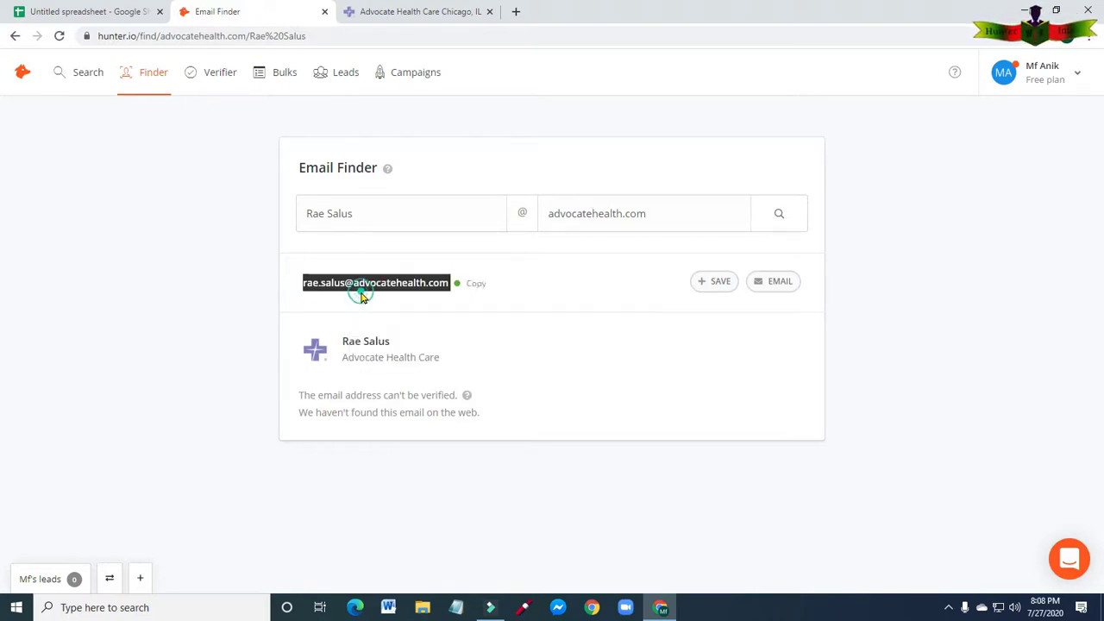
pyautogui.click(88, 17)
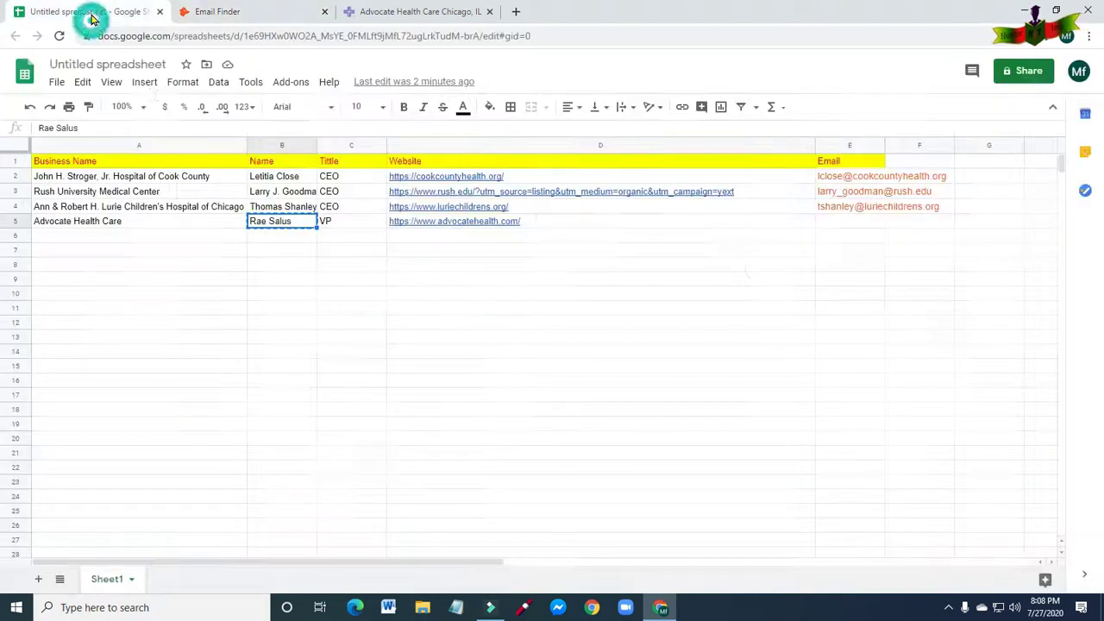
pyautogui.click(859, 221)
pyautogui.rightClick(857, 219)
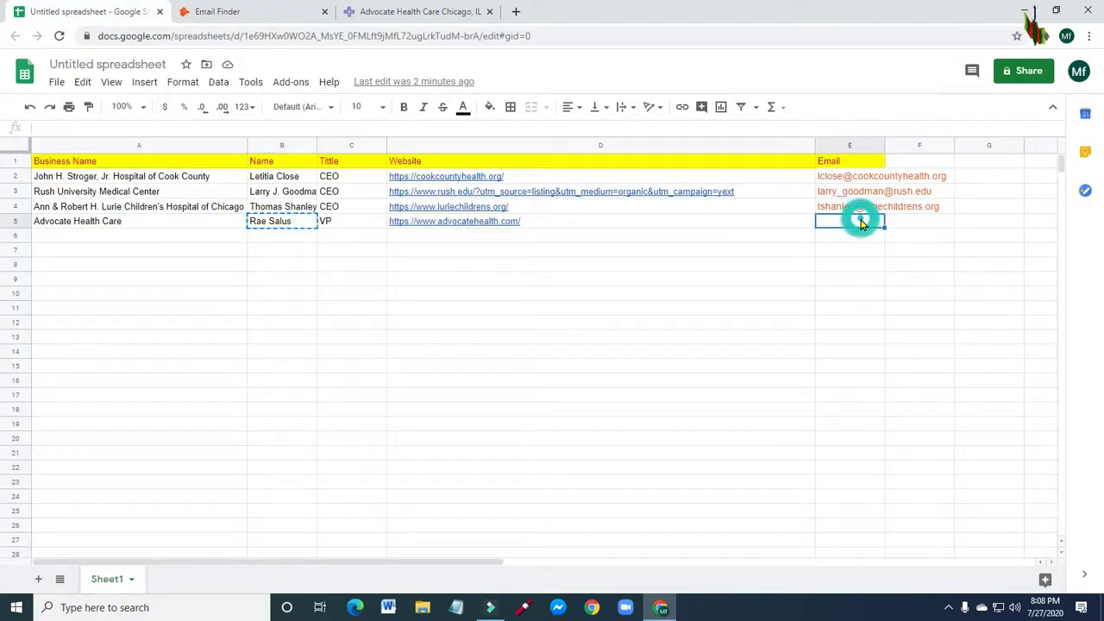
pyautogui.click(898, 148)
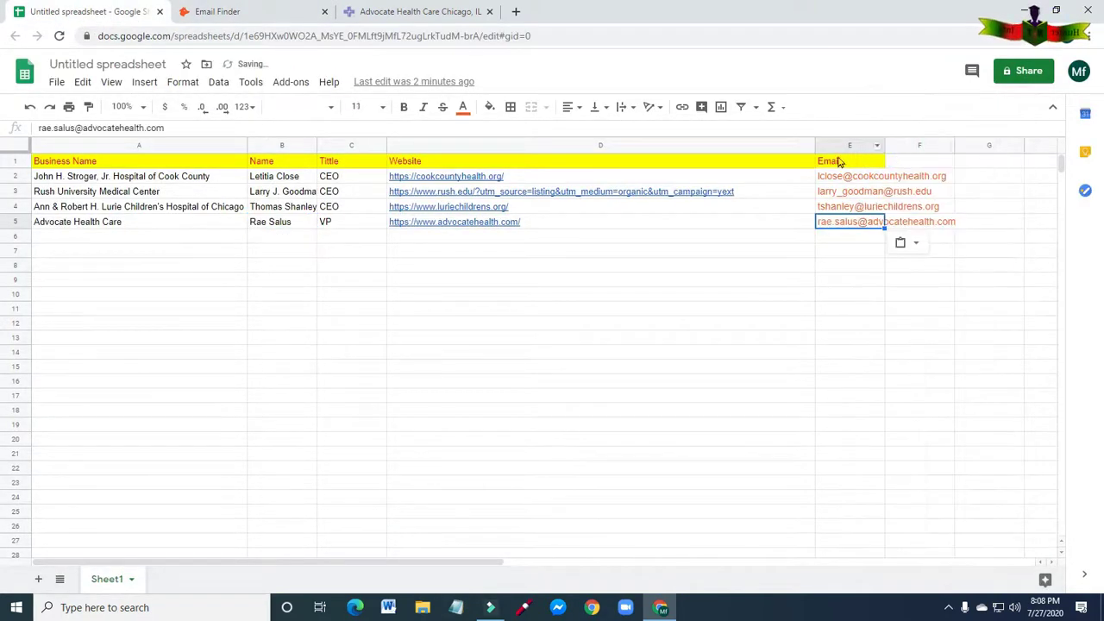
# Check the found address's confidence score, verify the Advocate Health Care contact's email address in Hunter's Email Verifier, and return to the spreadsheet.
pyautogui.click(257, 9)
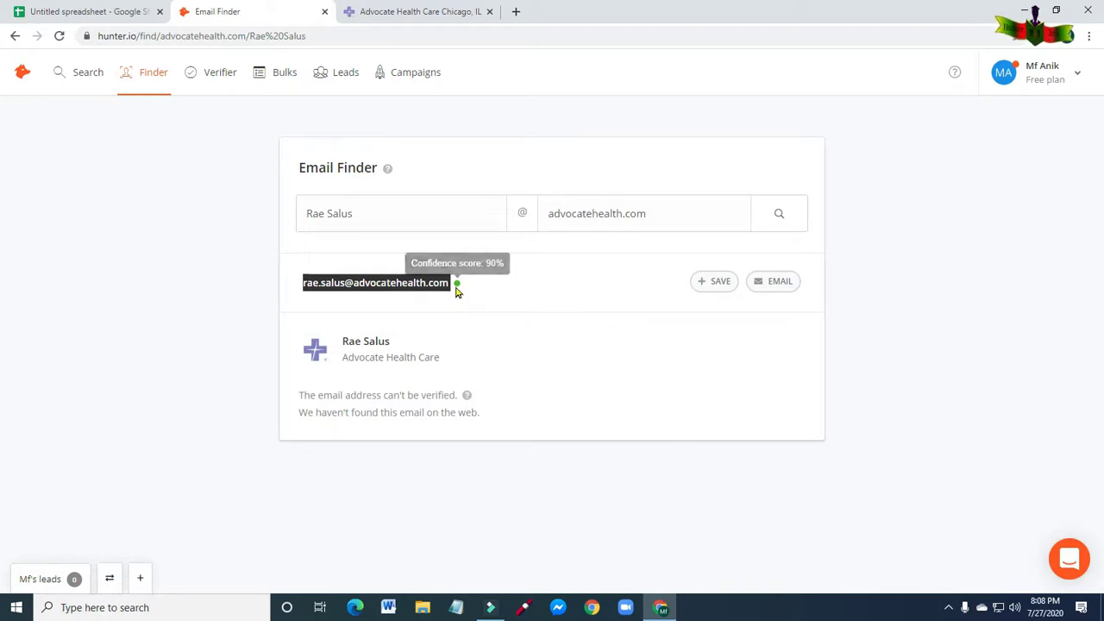
pyautogui.moveTo(458, 285)
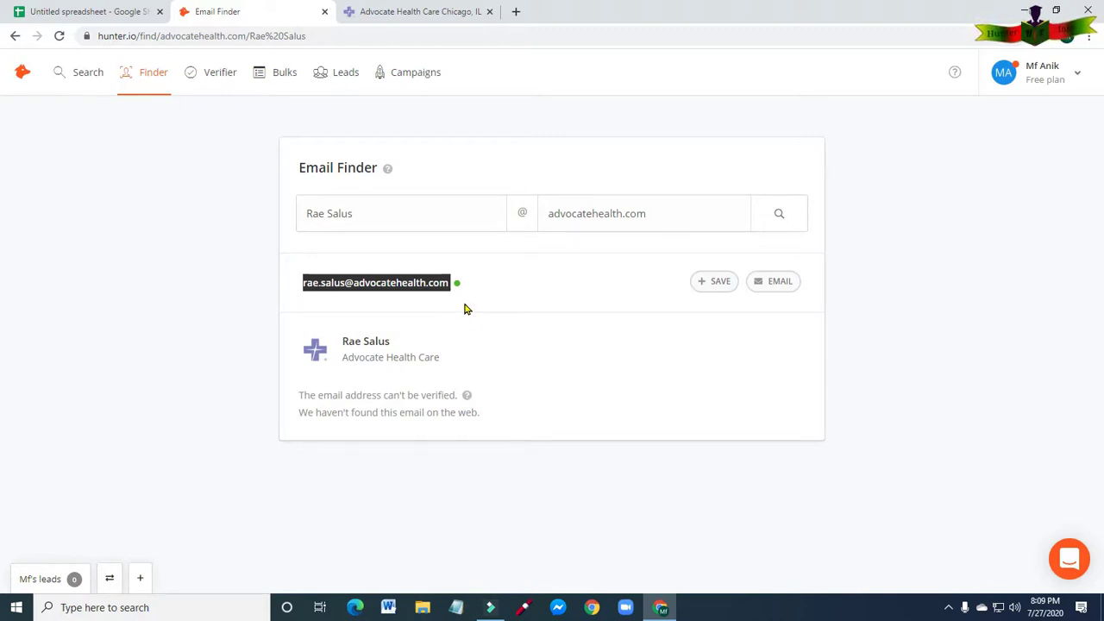
pyautogui.rightClick(393, 285)
pyautogui.click(410, 291)
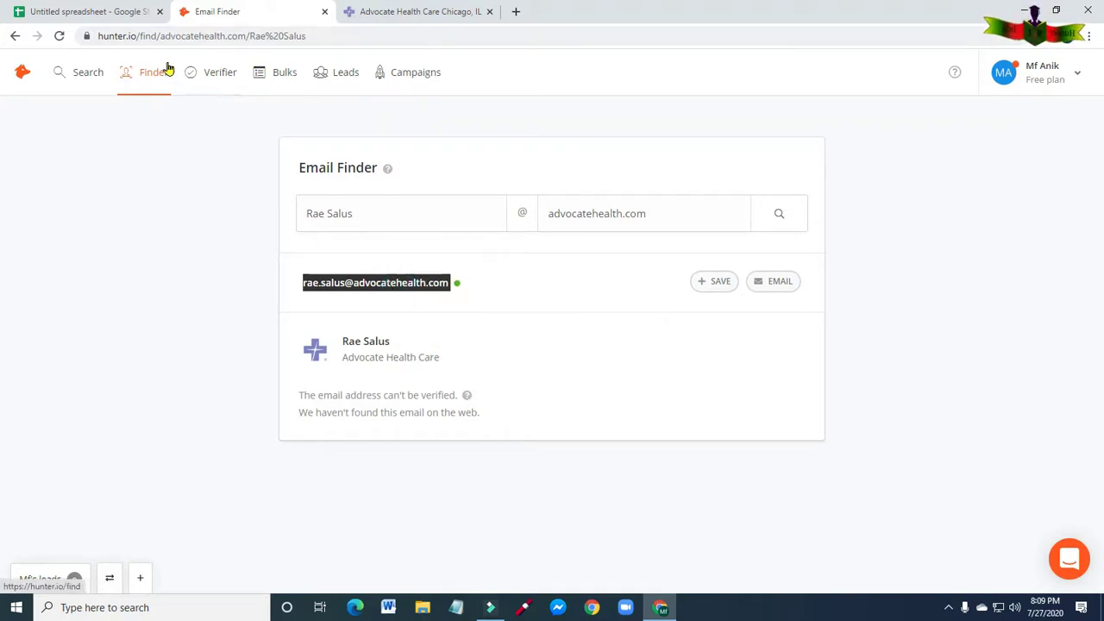
pyautogui.click(200, 74)
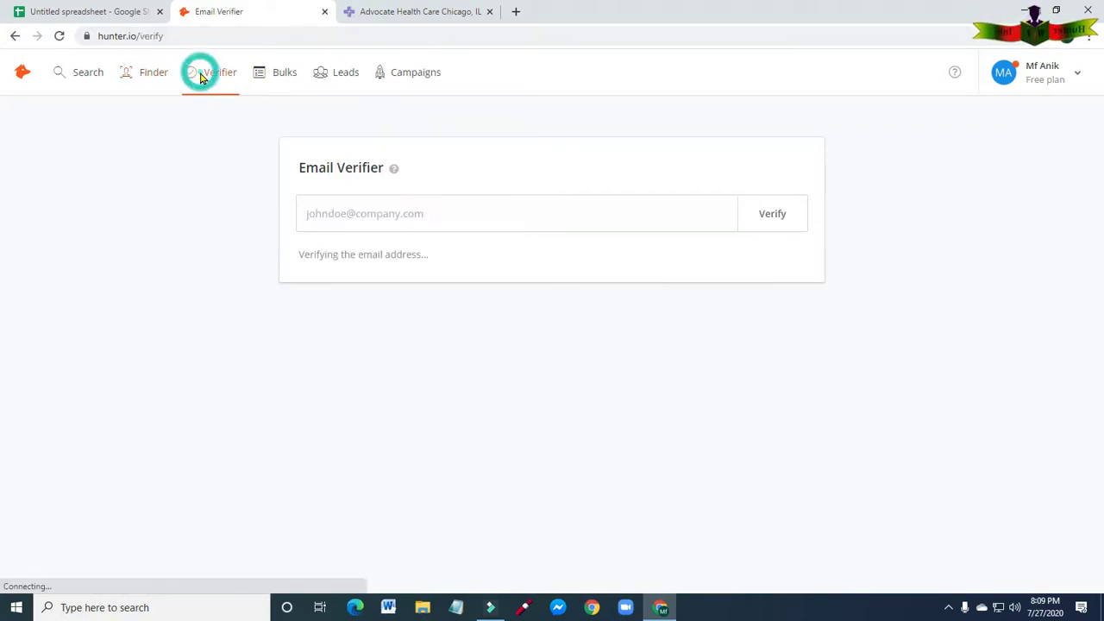
pyautogui.rightClick(401, 221)
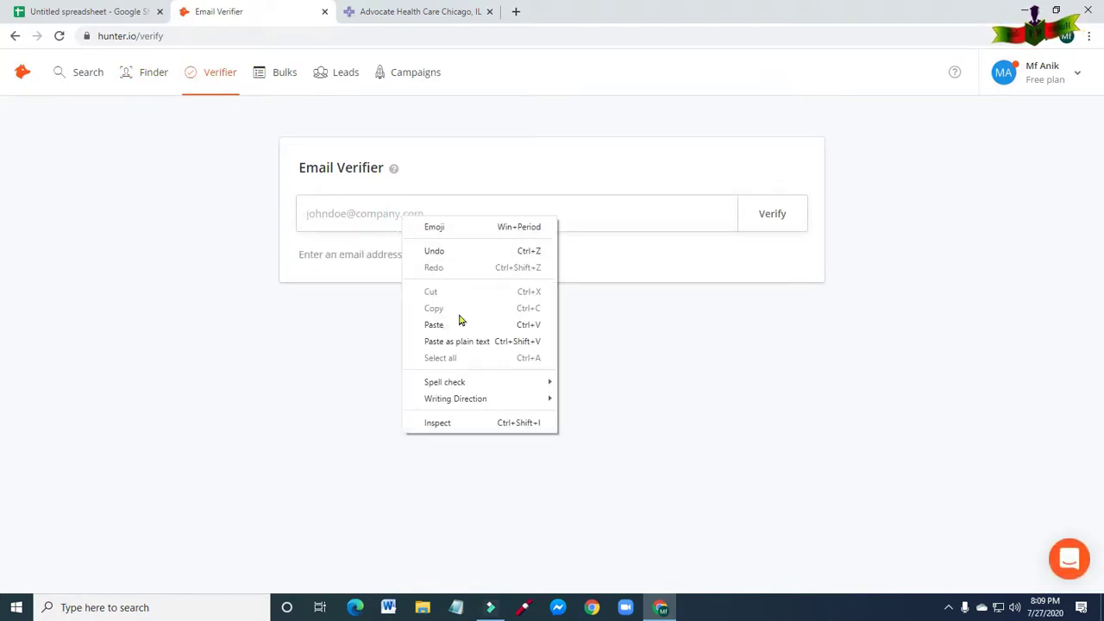
pyautogui.click(454, 324)
pyautogui.click(781, 217)
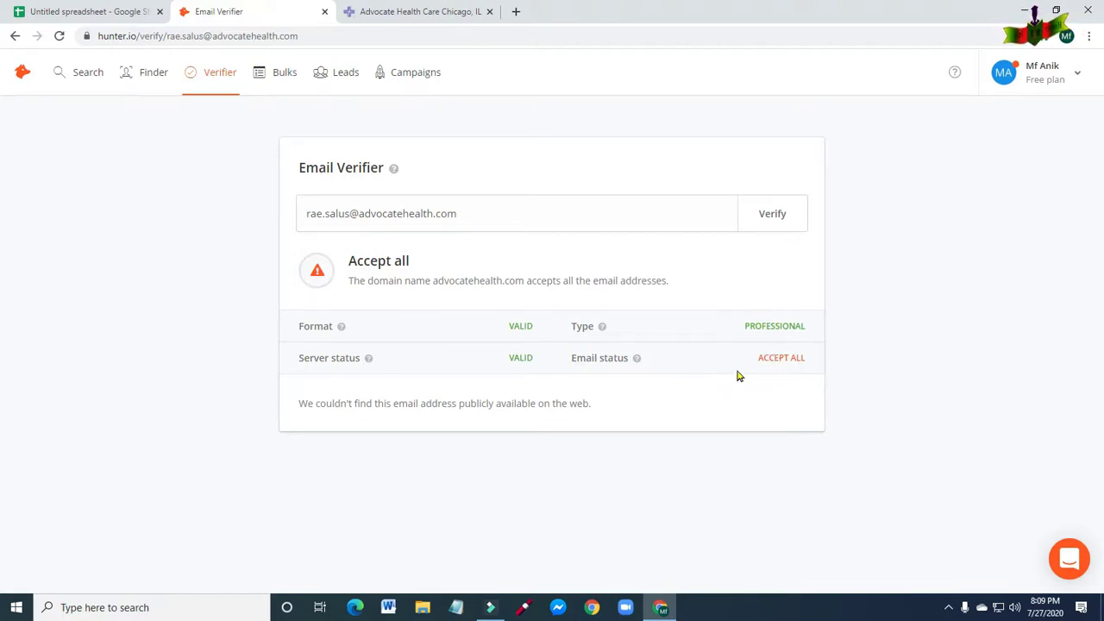
pyautogui.click(125, 13)
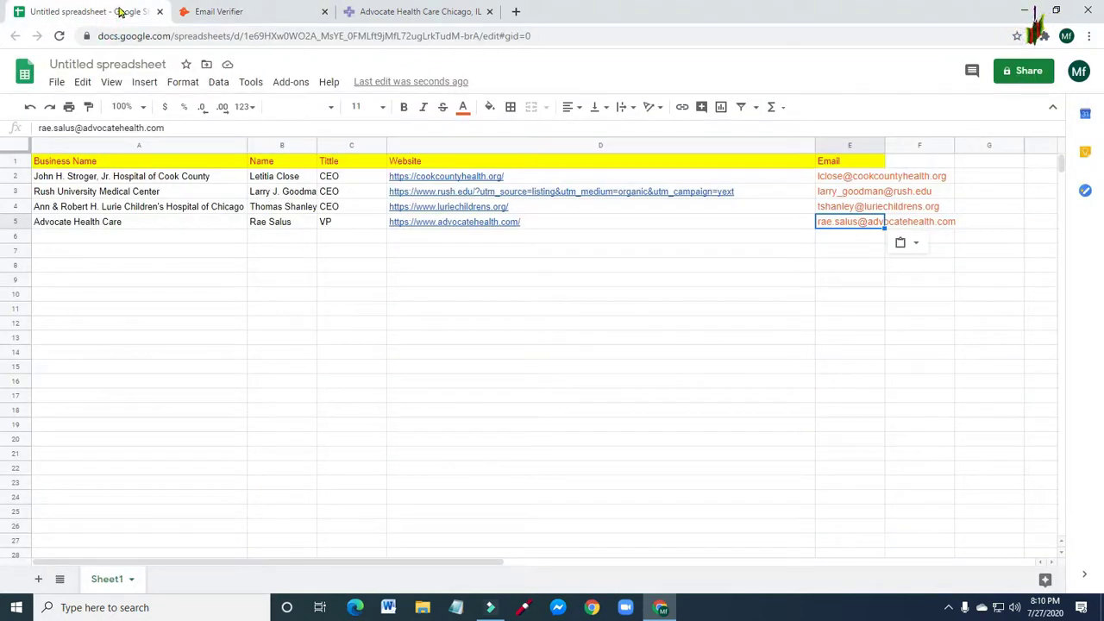